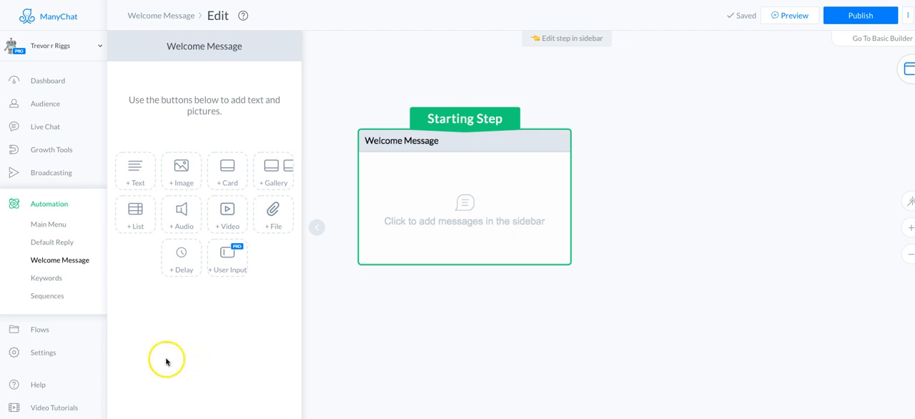
Step: Add an image block to the welcome message and upload robot.png from the Downloads folder into it
left_click(186, 175)
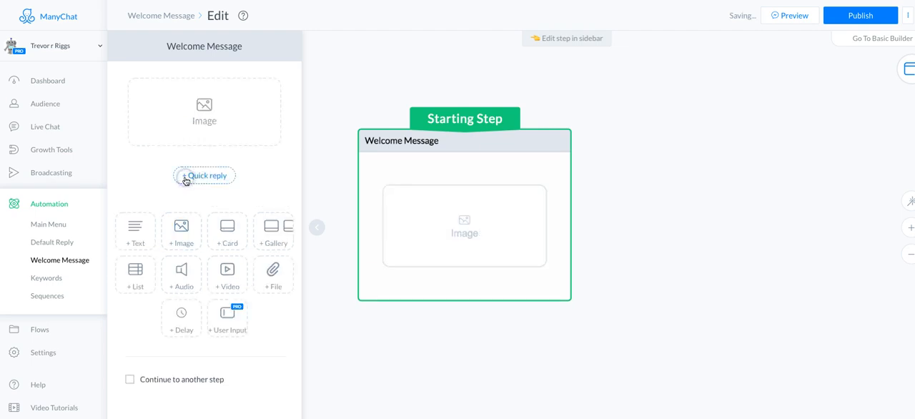
left_click(201, 129)
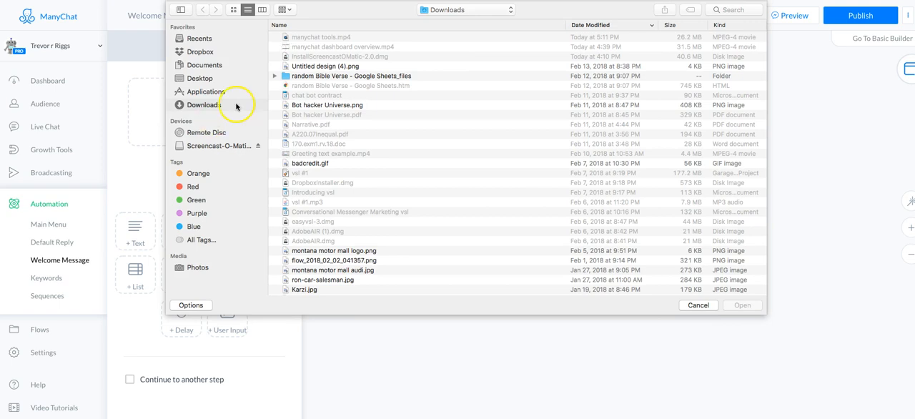
scroll(317, 83, "up", 1)
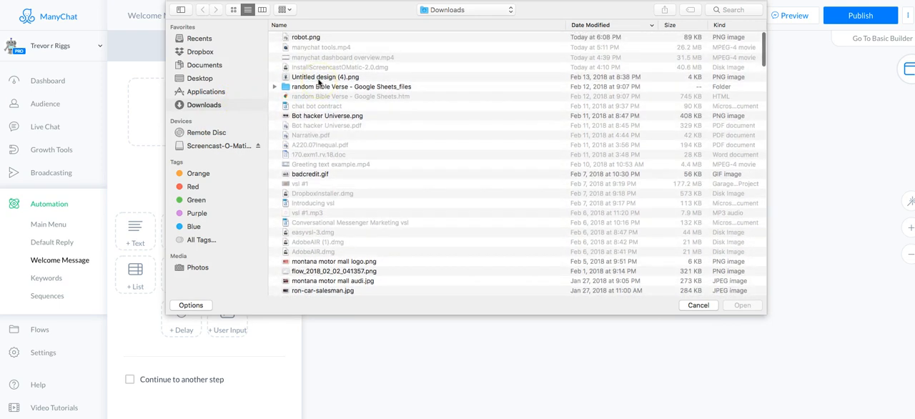
left_click(309, 37)
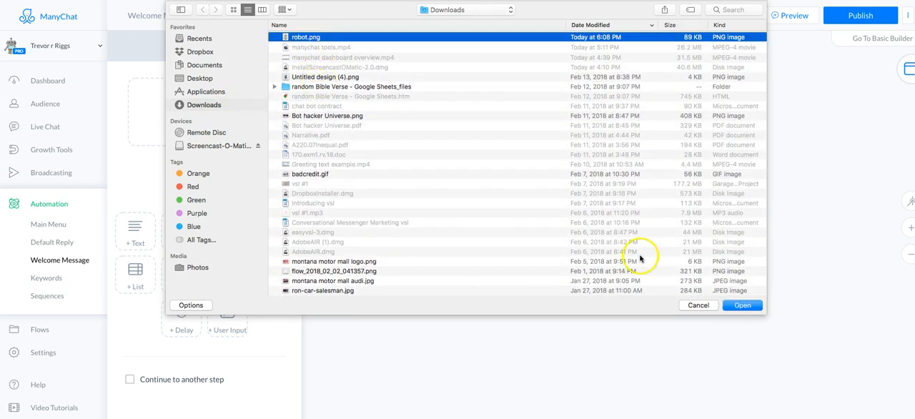
left_click(739, 305)
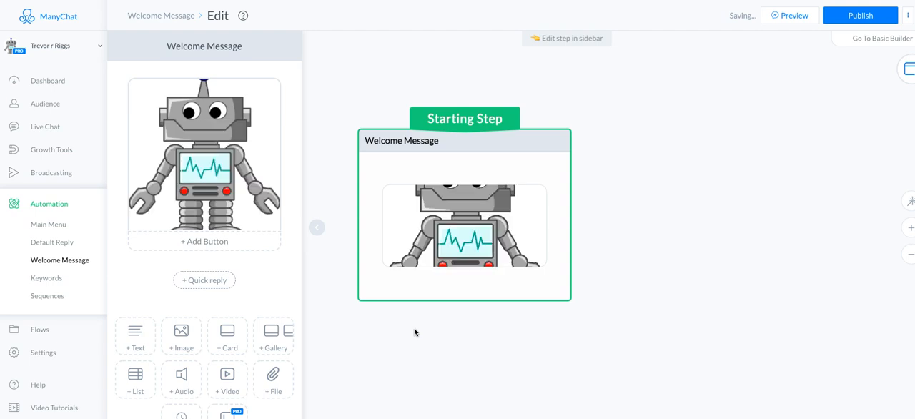
scroll(458, 281, "up", 1)
scroll(463, 273, "down", 2)
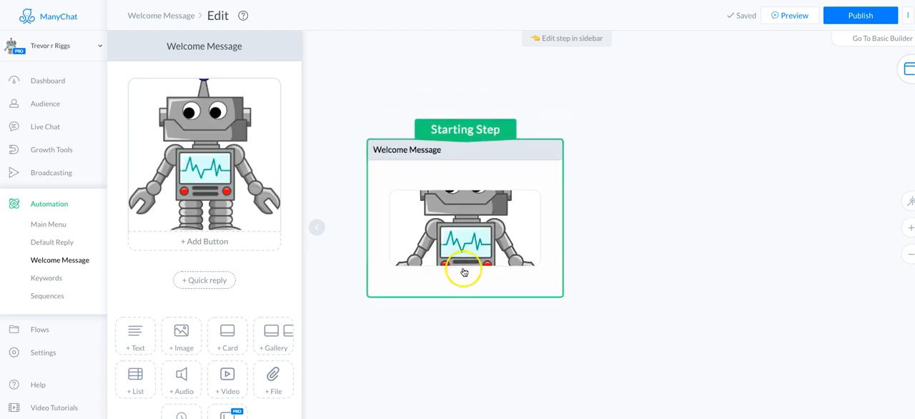
left_click(218, 181)
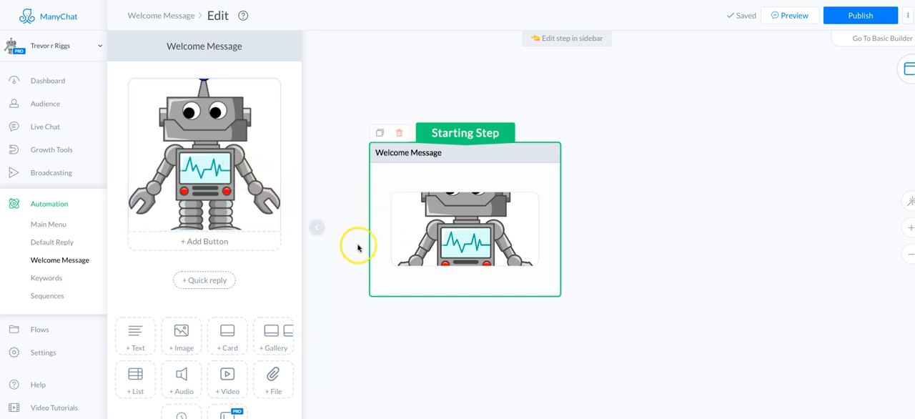
scroll(333, 261, "down", 1)
scroll(333, 261, "down", 1)
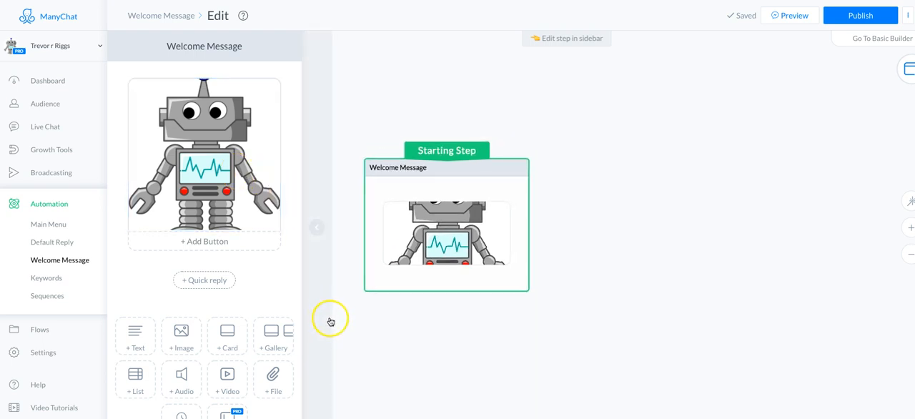
Step: Add a text block below the robot image, starting with "Welcome" followed by the First Name variable
left_click(135, 343)
left_click(190, 277)
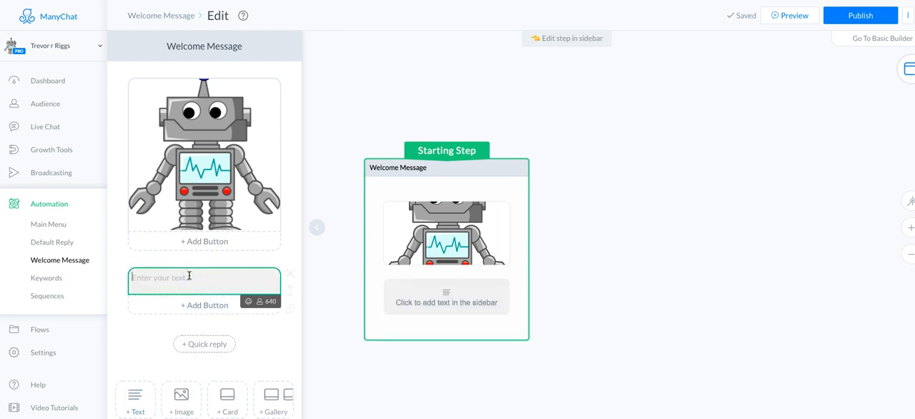
type("Welcome")
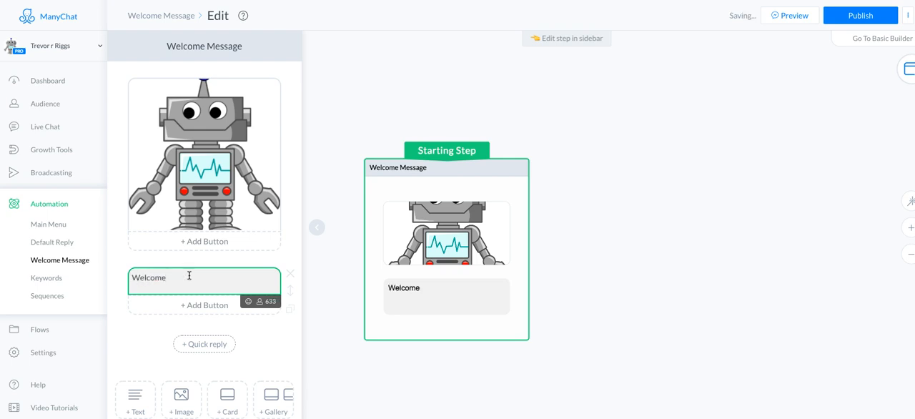
left_click(259, 300)
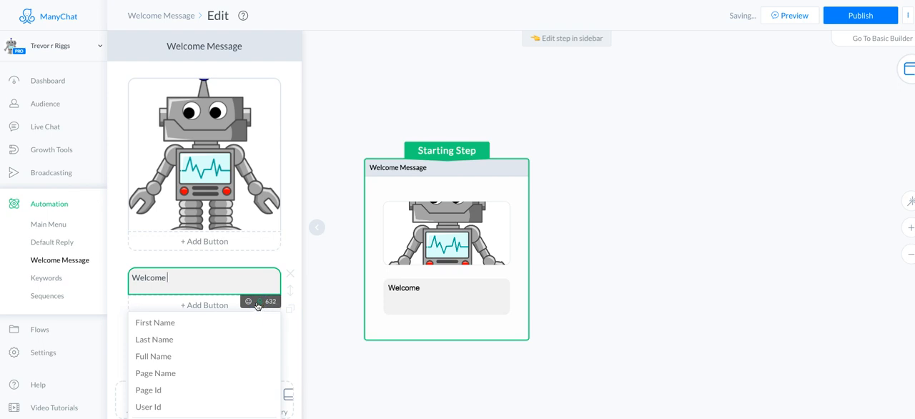
left_click(176, 321)
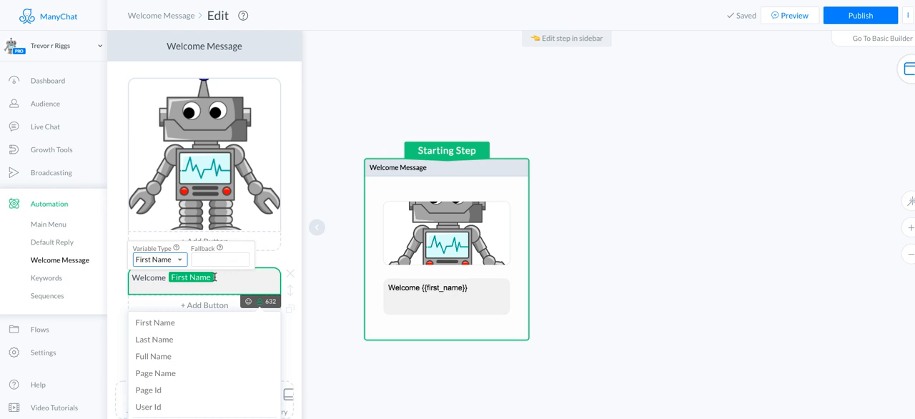
Step: Continue the greeting after the First Name variable with ", Thank you for getting in touch with me."
left_click(215, 277)
type(", Thank you for")
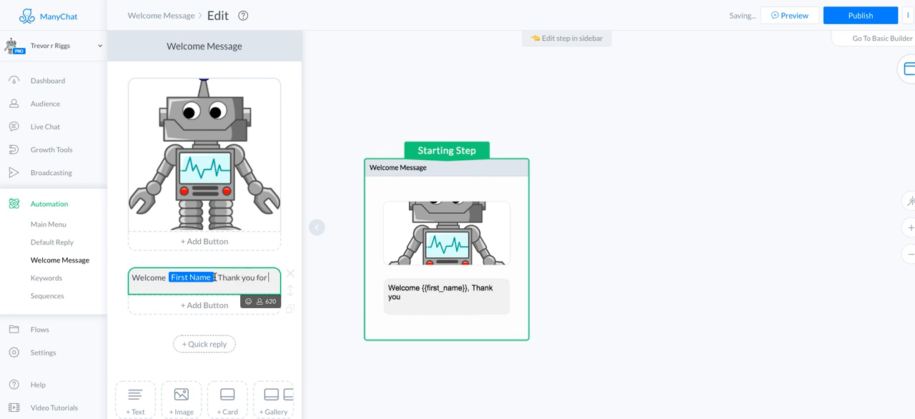
type(" getting in")
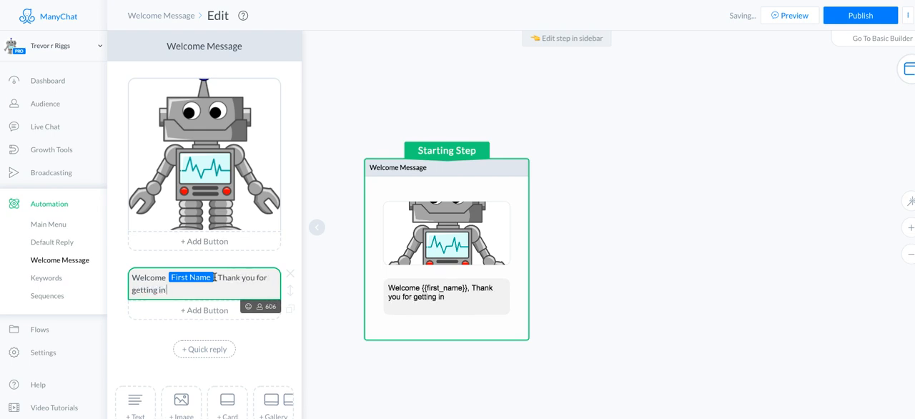
type(" touch with")
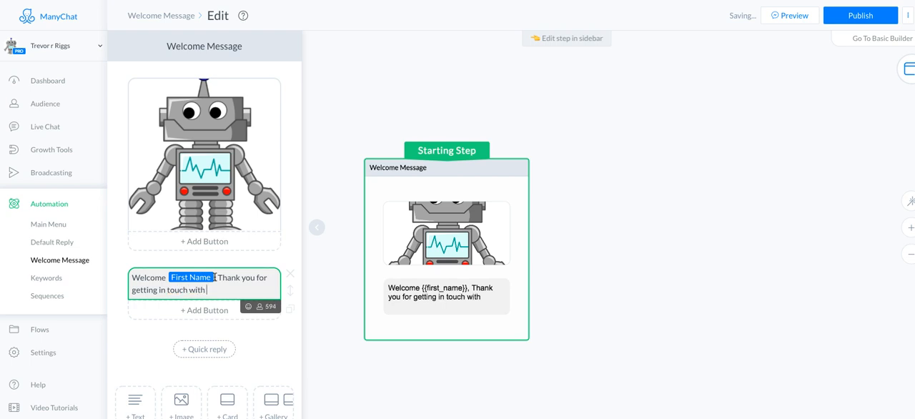
type(" me.")
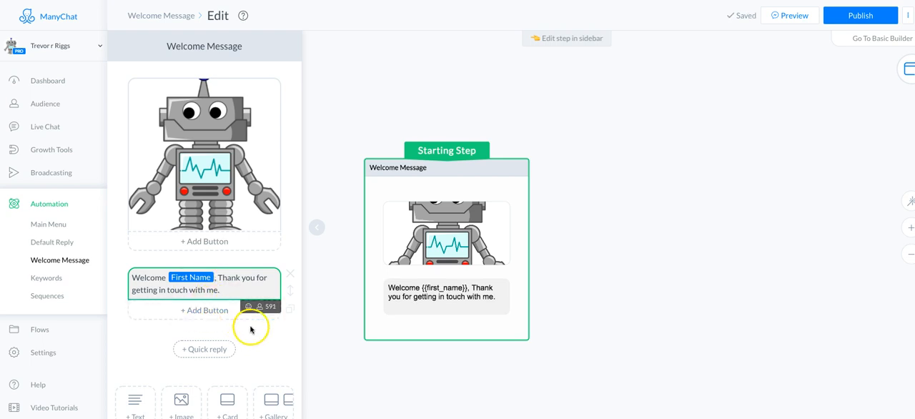
Step: Add a typing delay after the greeting text and set its delay time to 2 seconds
scroll(243, 330, "down", 2)
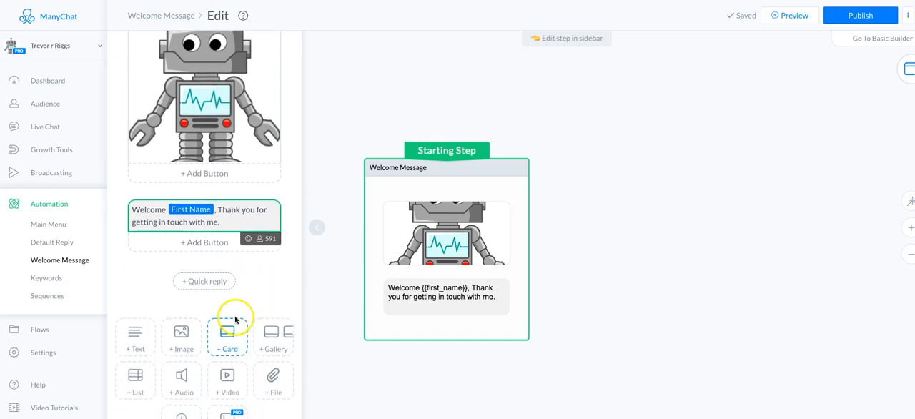
scroll(219, 294, "down", 1)
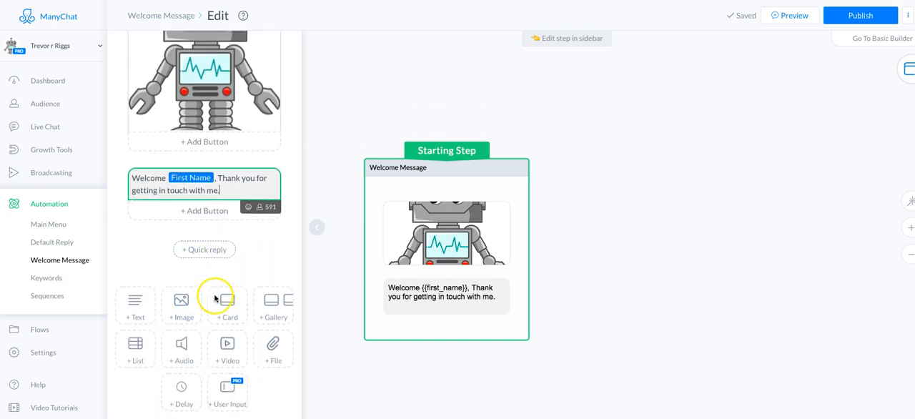
left_click(185, 386)
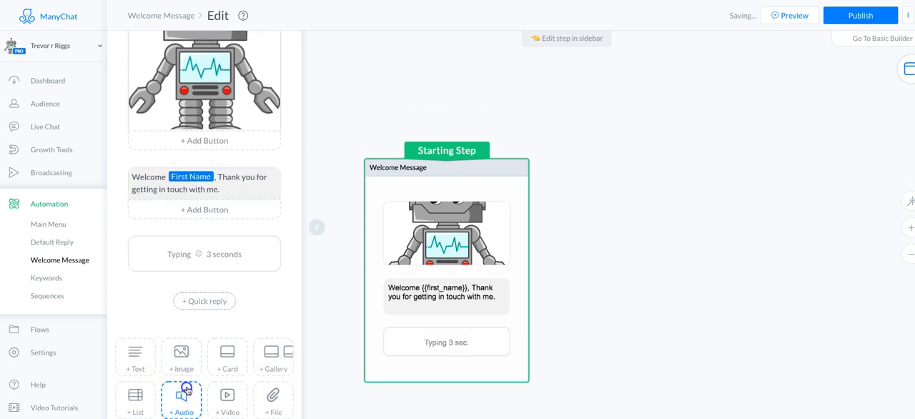
left_click(219, 261)
left_click(405, 259)
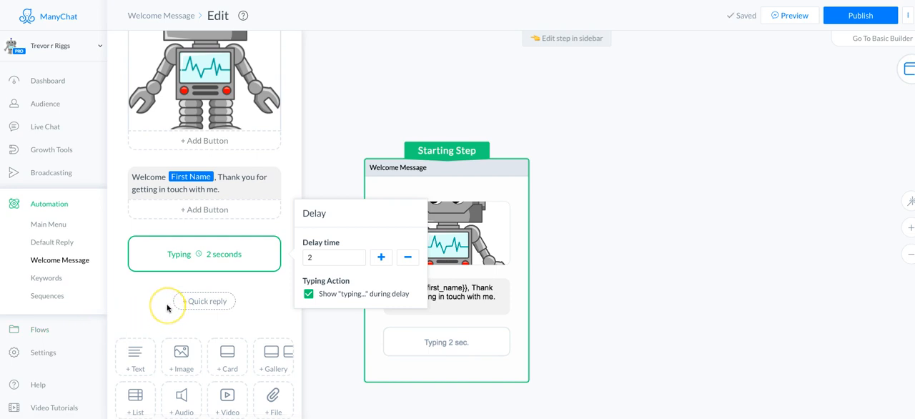
Step: Add a text block after the delay reading "I have several things that I can help you with would you like to see them"
scroll(168, 304, "down", 1)
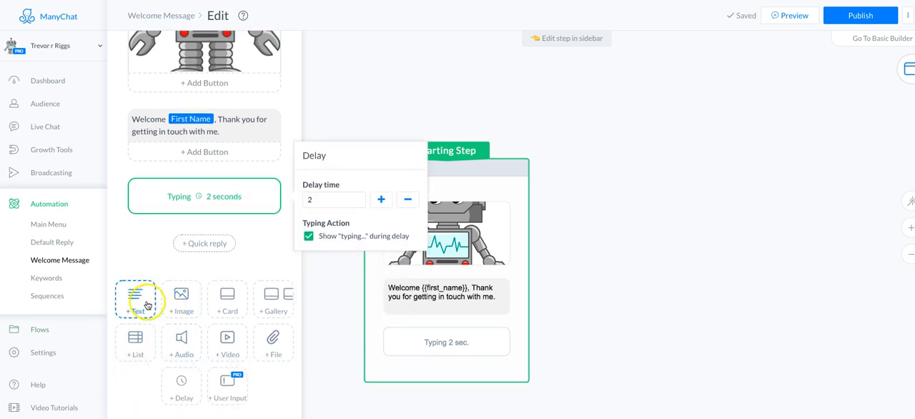
left_click(148, 305)
left_click(148, 241)
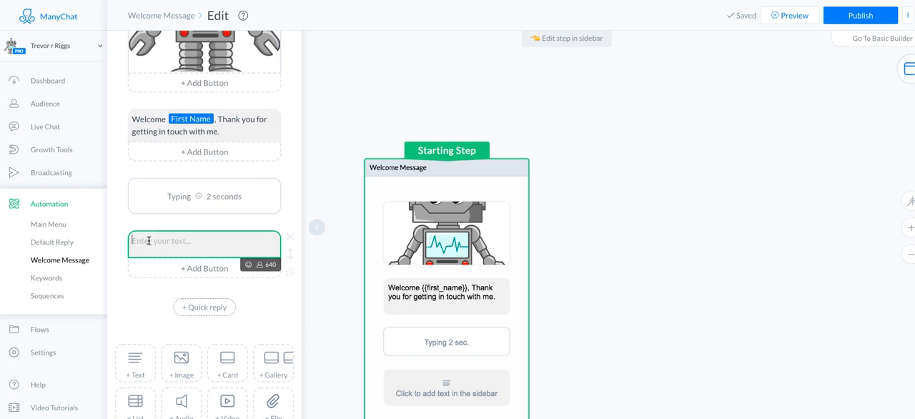
type("I have ")
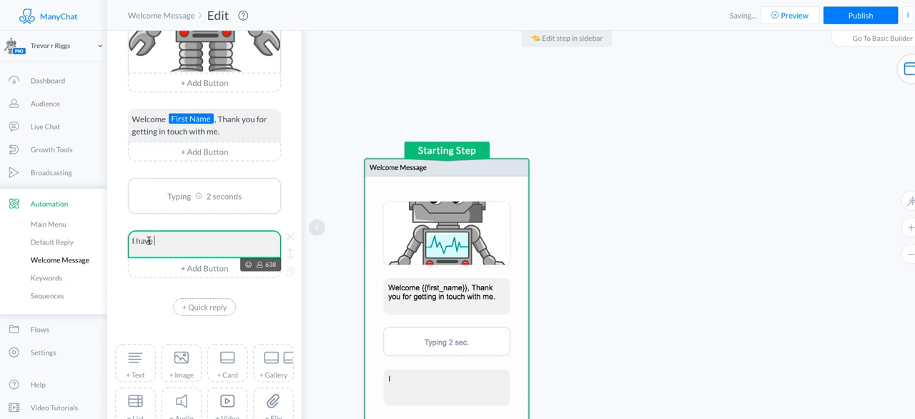
type("several")
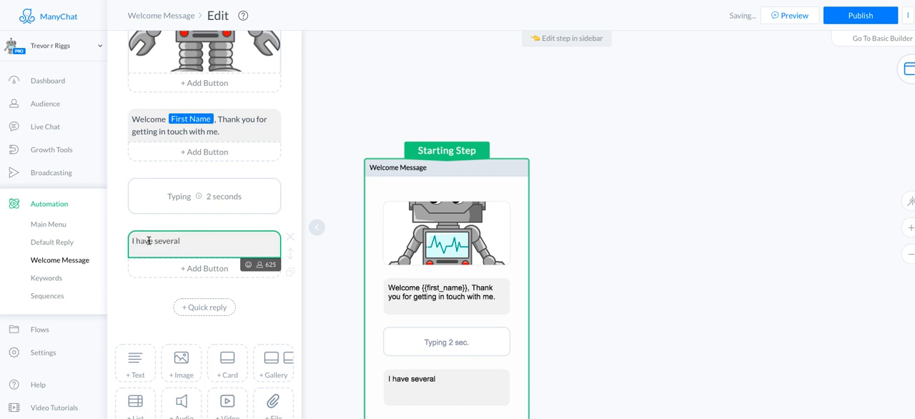
type(" things that I can he")
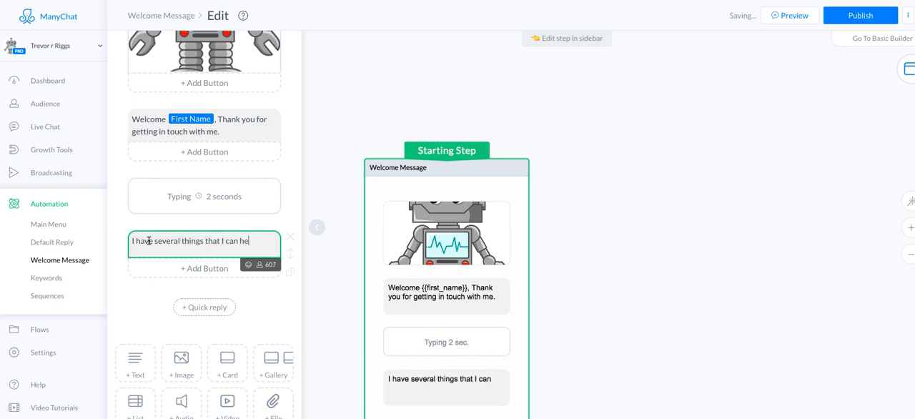
type("lp you with")
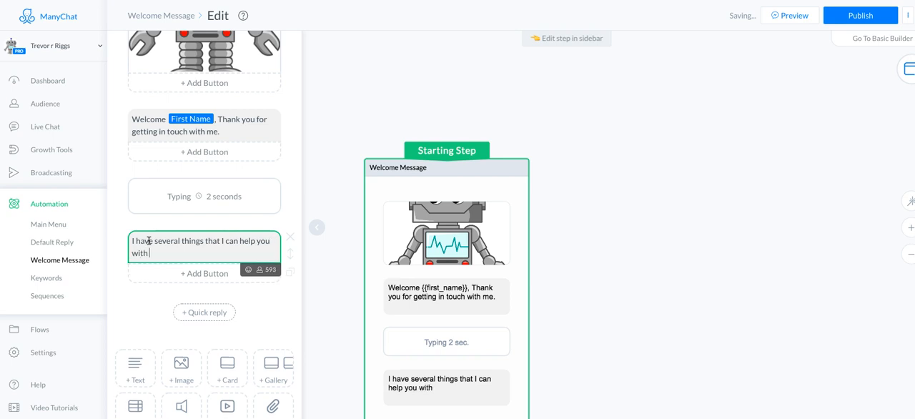
type(" would you like to see them")
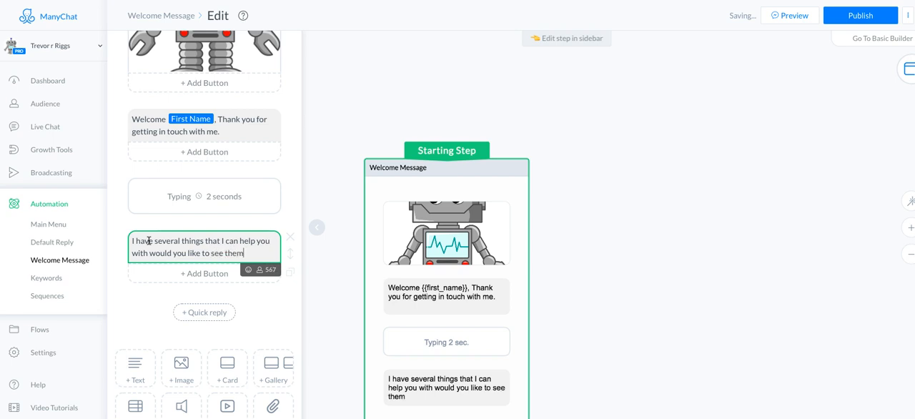
Step: Add a quick reply labelled "Sure I would" with the OK-hand emoji icon, and make it send a message
left_click(204, 312)
left_click(309, 219)
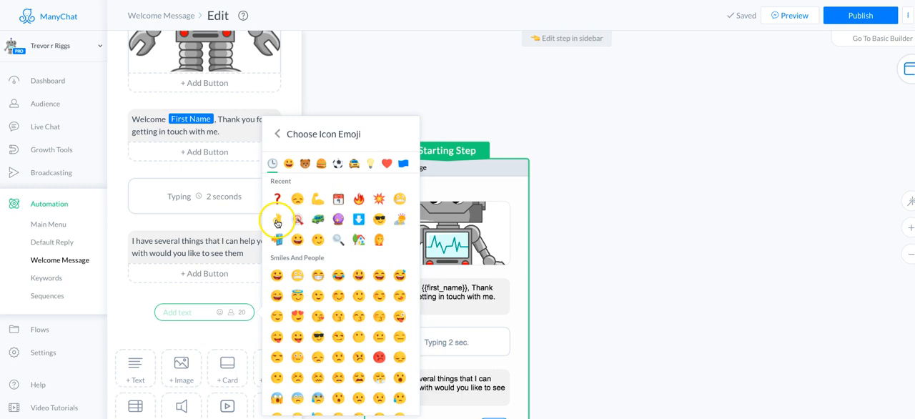
left_click(277, 219)
left_click(191, 312)
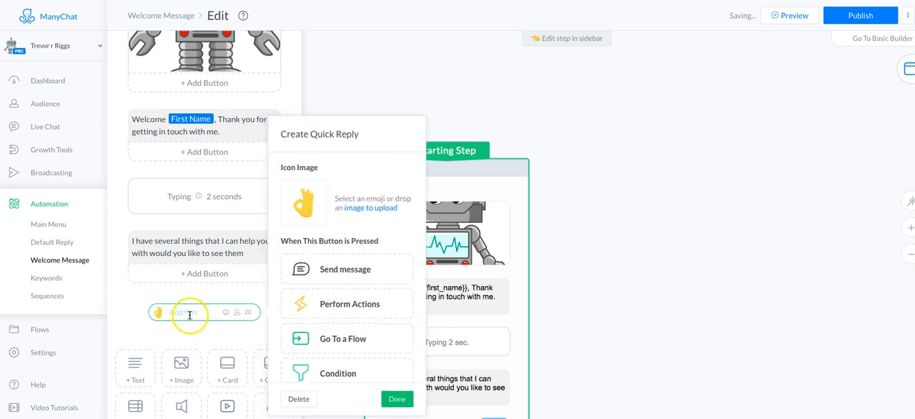
type("Sure I would")
left_click(174, 317)
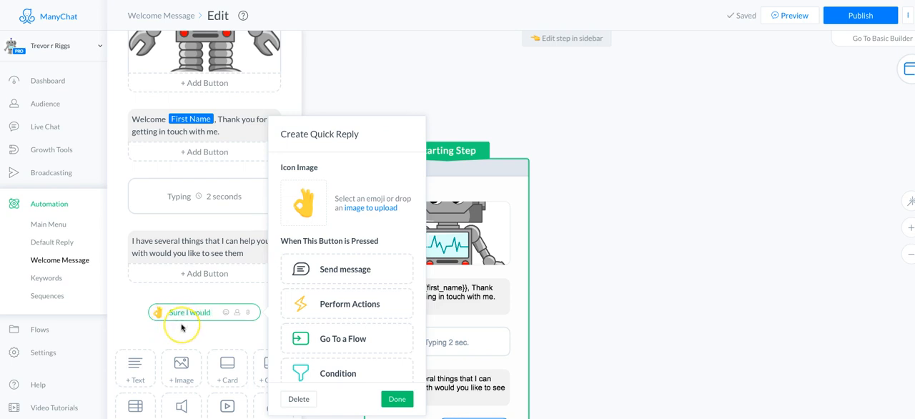
left_click(348, 265)
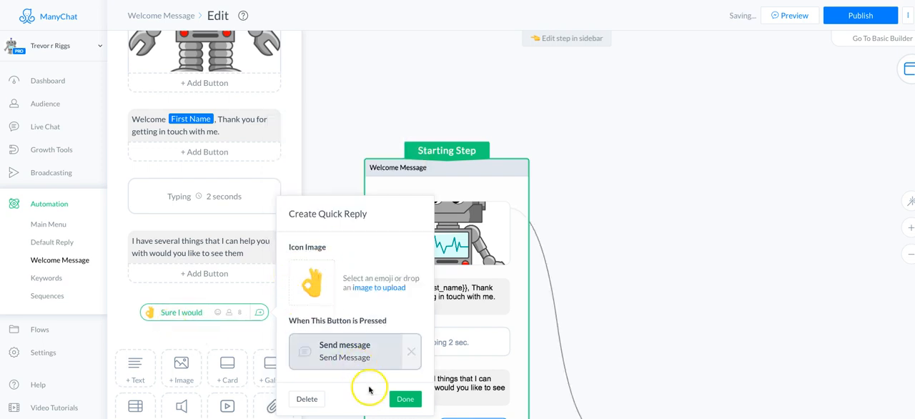
left_click(405, 398)
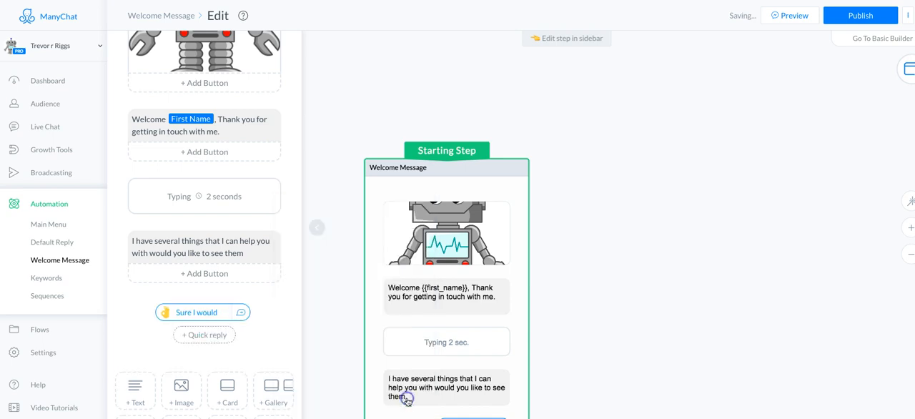
Step: Add a second quick reply labelled "maybe later" with the disappointed-face emoji icon, and make it send a message
left_click(214, 334)
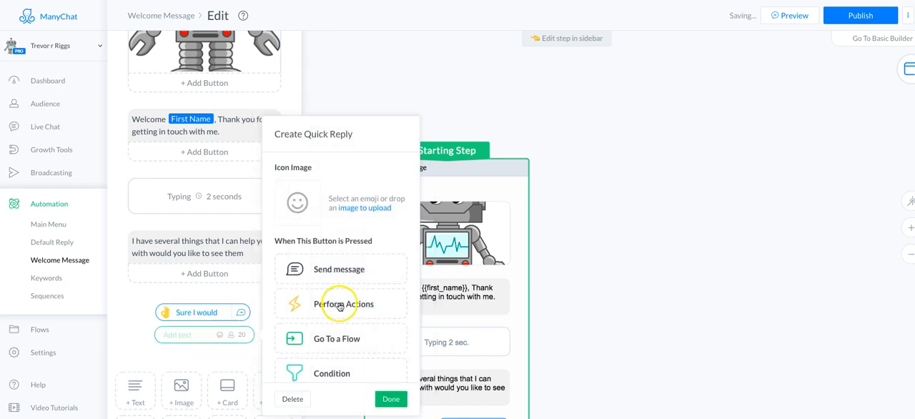
left_click(291, 217)
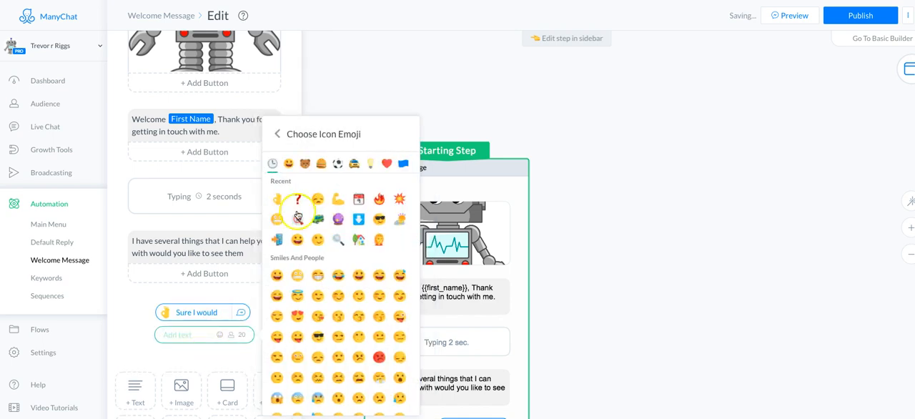
left_click(319, 201)
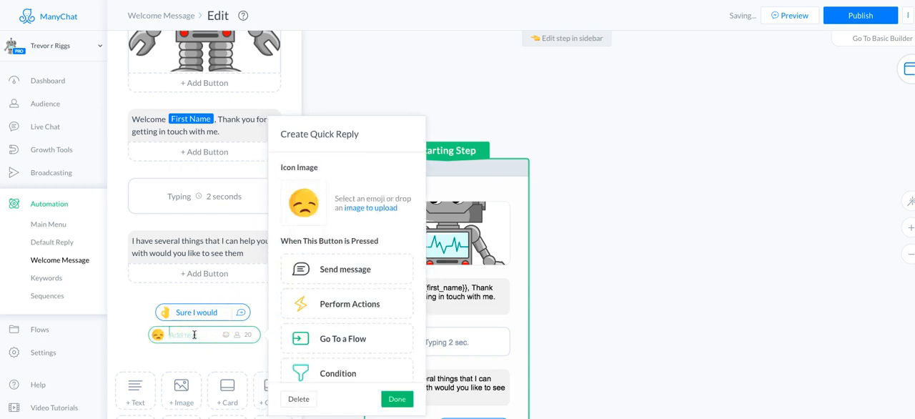
type("maybe later")
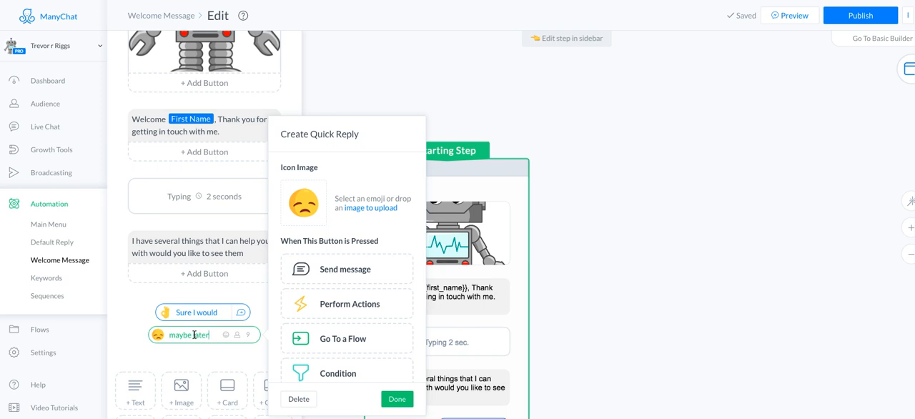
left_click(341, 268)
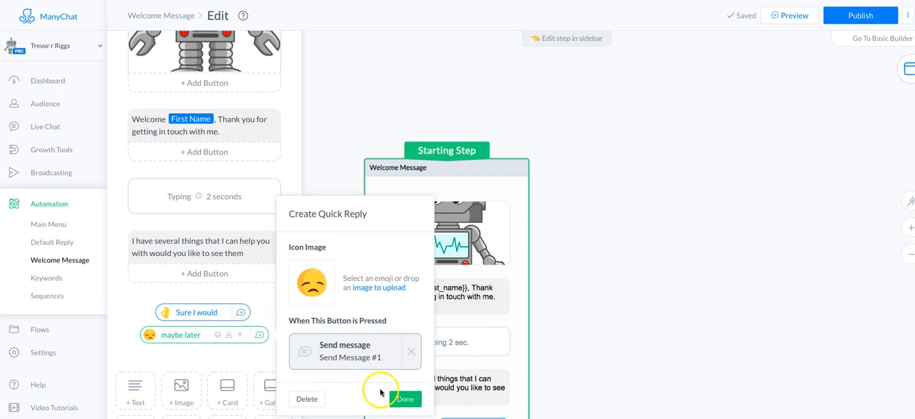
left_click(404, 398)
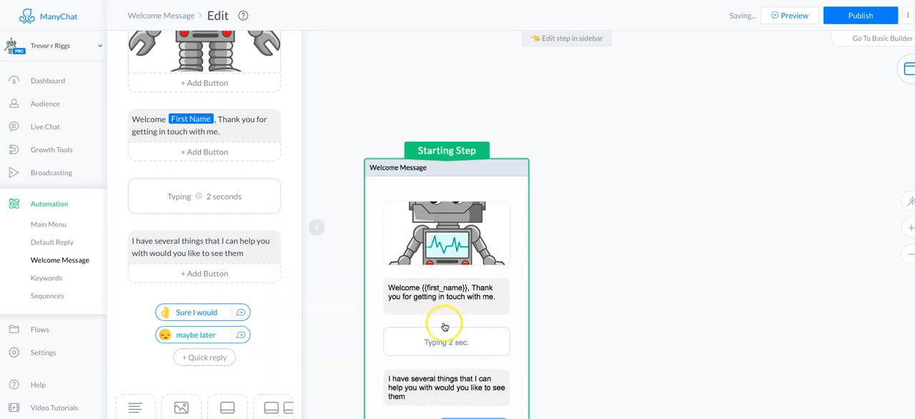
Step: Separate the two overlapping reply steps on the canvas, stacking Send Message above Send Message #1 beside the Welcome Message step
scroll(353, 301, "down", 1)
scroll(353, 302, "down", 3)
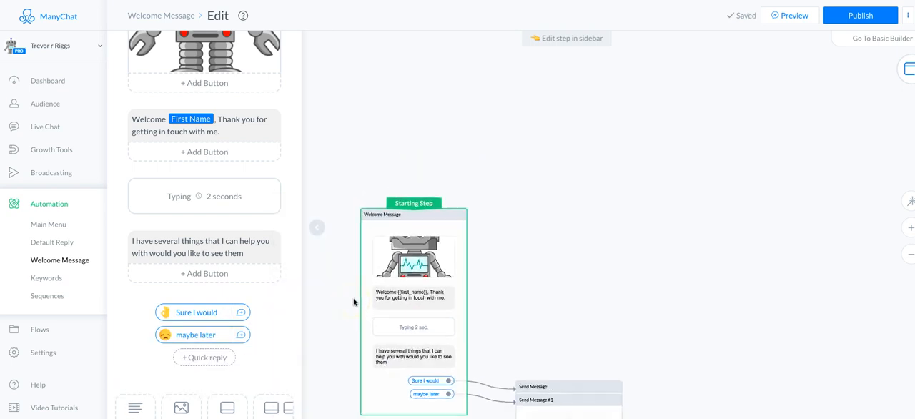
left_click_drag(535, 206, 513, 157)
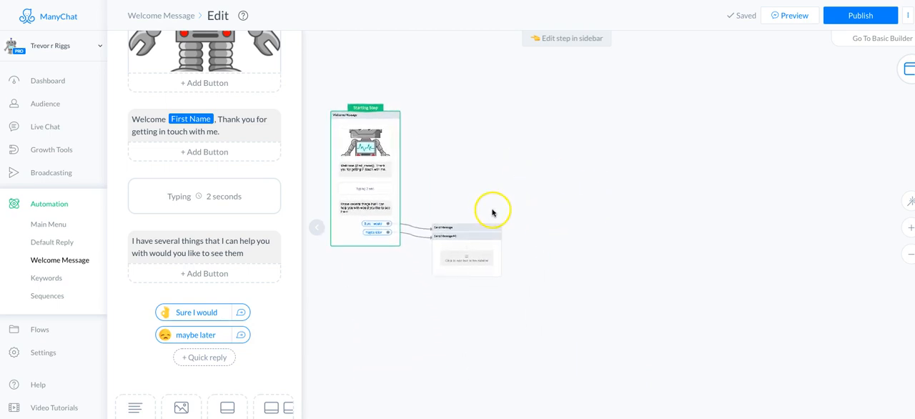
left_click_drag(477, 215, 472, 112)
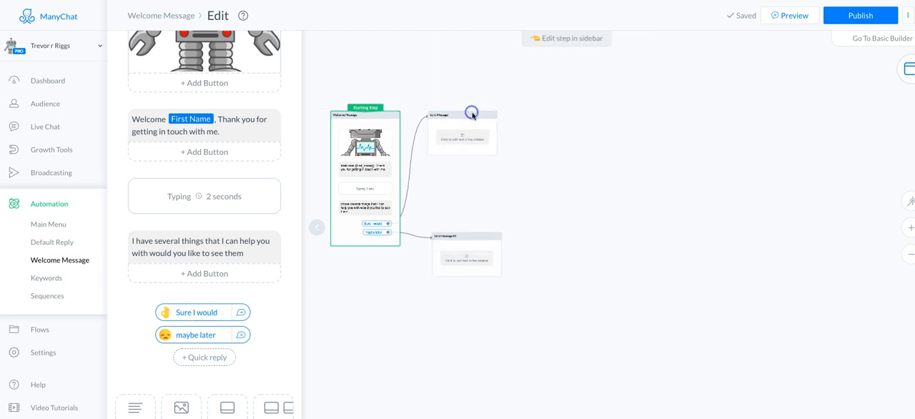
left_click_drag(465, 235, 457, 190)
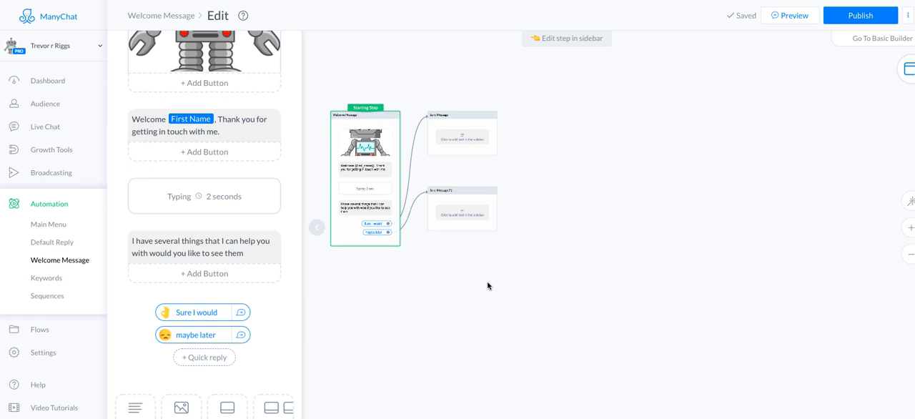
Step: Collapse the step editor and move the Send Message #1 step slightly lower on the canvas
left_click(486, 286)
left_click_drag(490, 304, 424, 323)
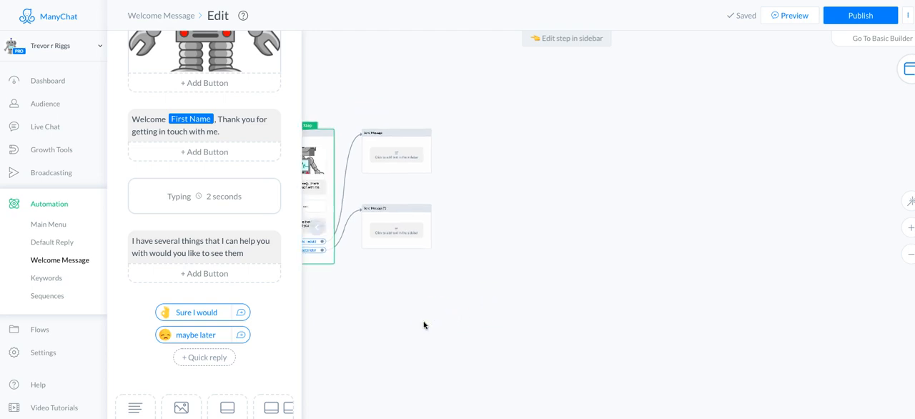
left_click(315, 226)
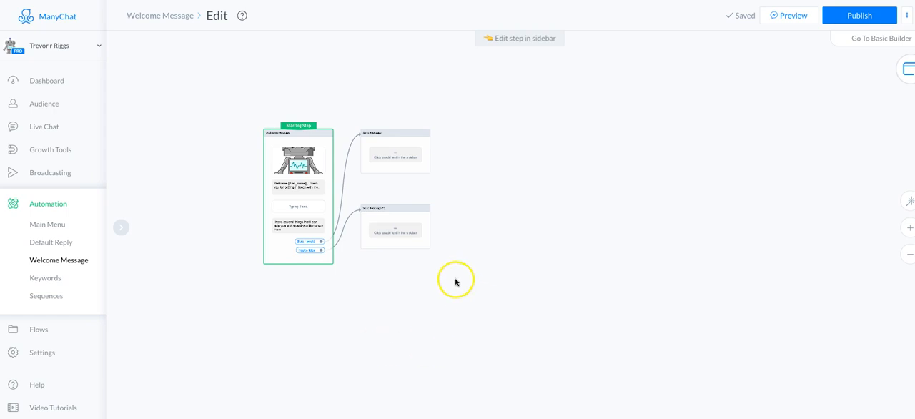
left_click_drag(405, 245, 405, 260)
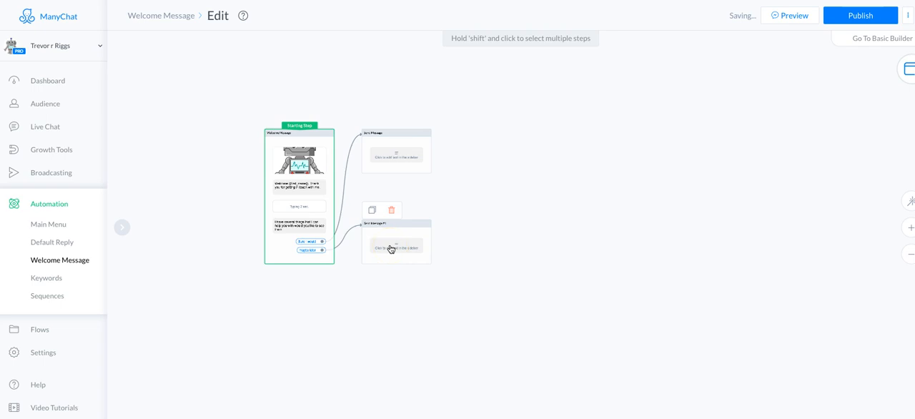
Step: Open the Send Message #1 step for editing and insert the First Name variable at the start of its text
left_click(390, 248)
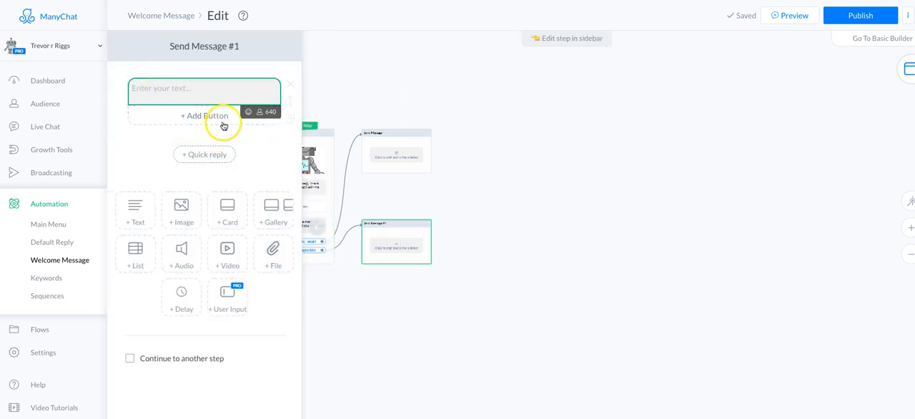
left_click(260, 113)
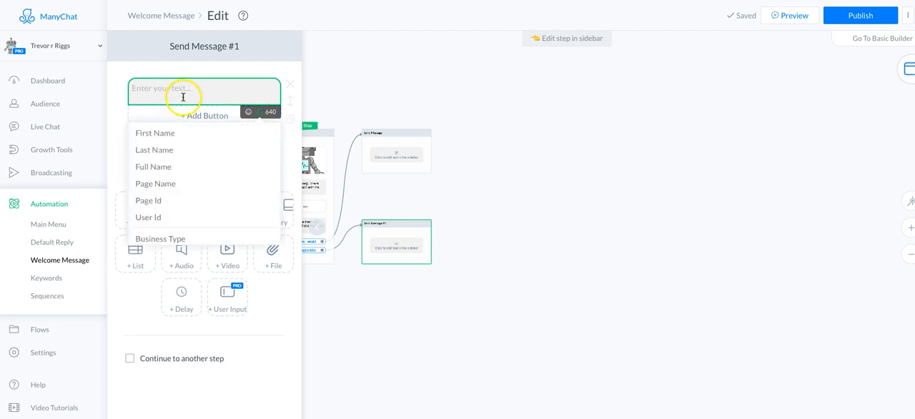
left_click(158, 136)
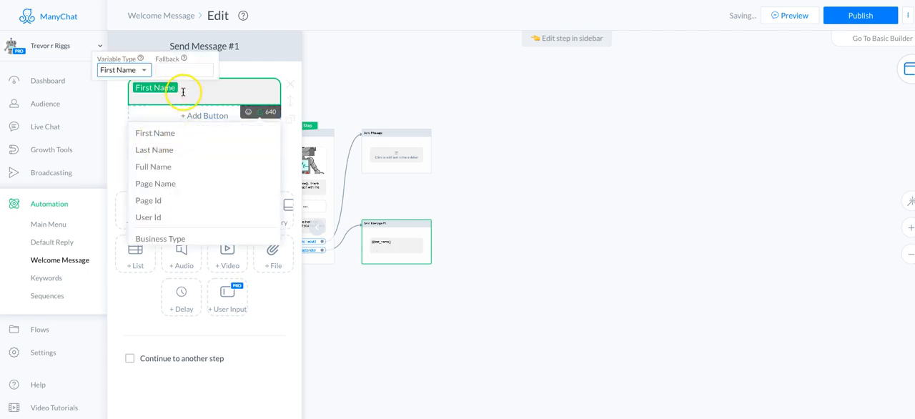
left_click(183, 91)
Step: Continue the text after the First Name variable with ", Did you find my page by accident or is there"
type(",PDid")
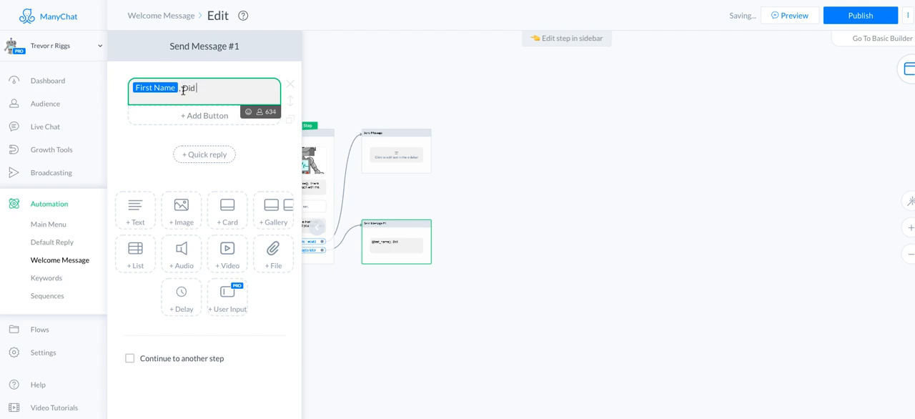
type(" you find my page b")
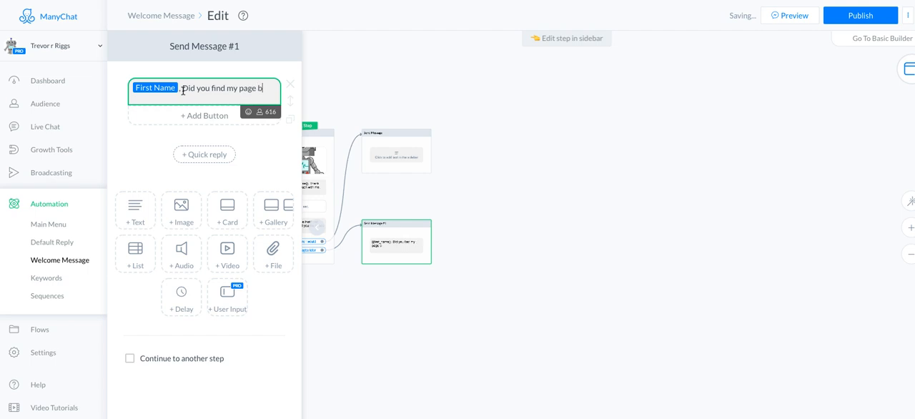
type("y accident or is")
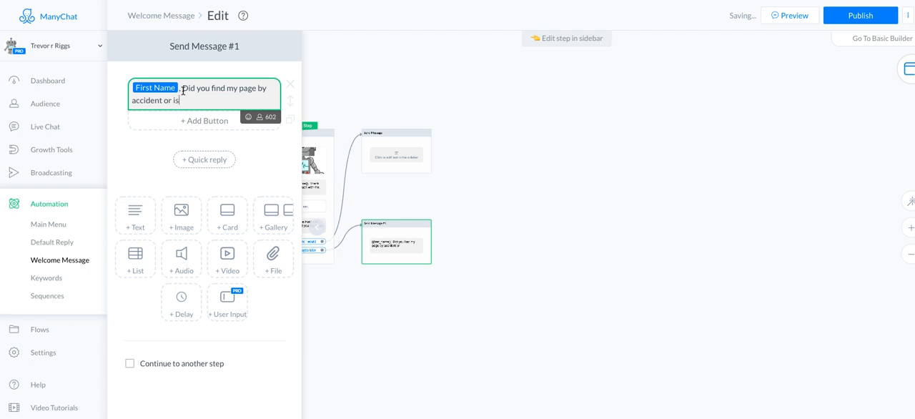
type(" there someh=")
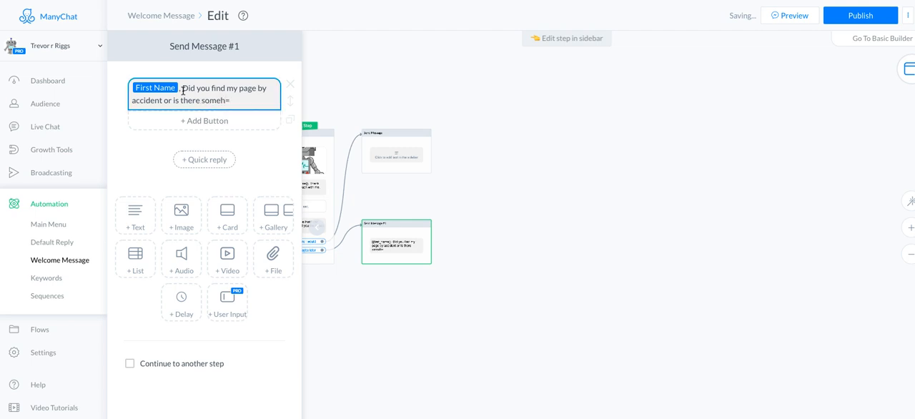
Step: Finish the Send Message #1 question with "something I can help you with", correcting the typing errors
left_click(236, 99)
key("BackSpace")
key("BackSpace")
type("thing I can help")
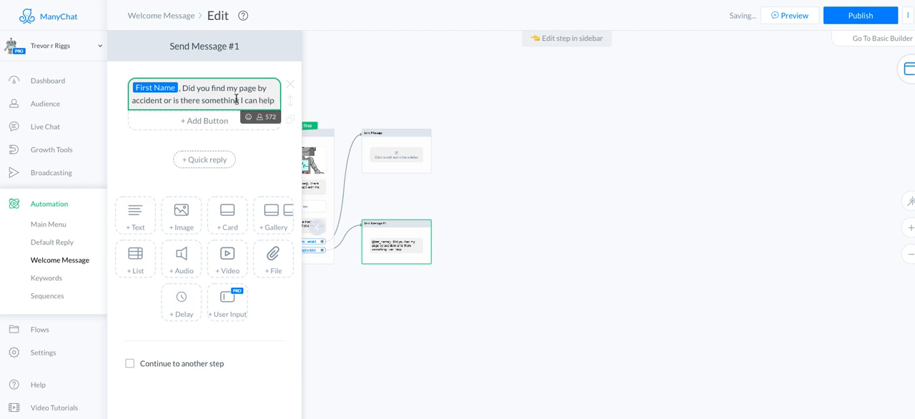
type(" you wiht")
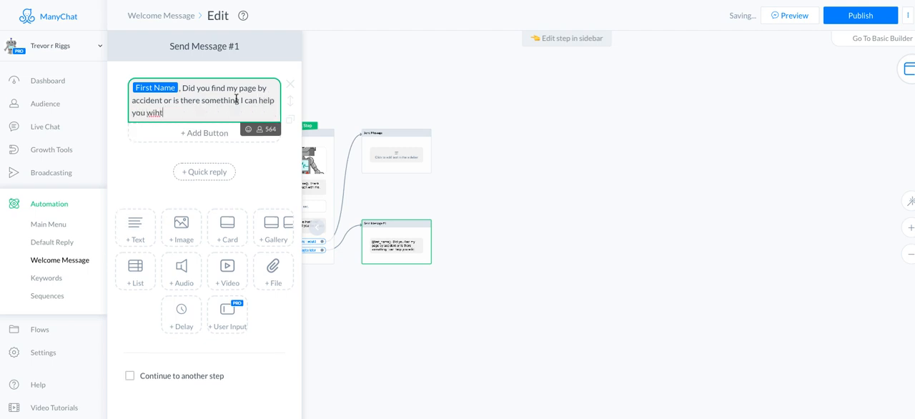
key("BackSpace")
key("BackSpace")
key("BackSpace")
type("ith")
Step: Add a quick reply to Send Message #1 labelled "I have a Question" with the sunglasses emoji icon, and make it send a message
left_click(203, 173)
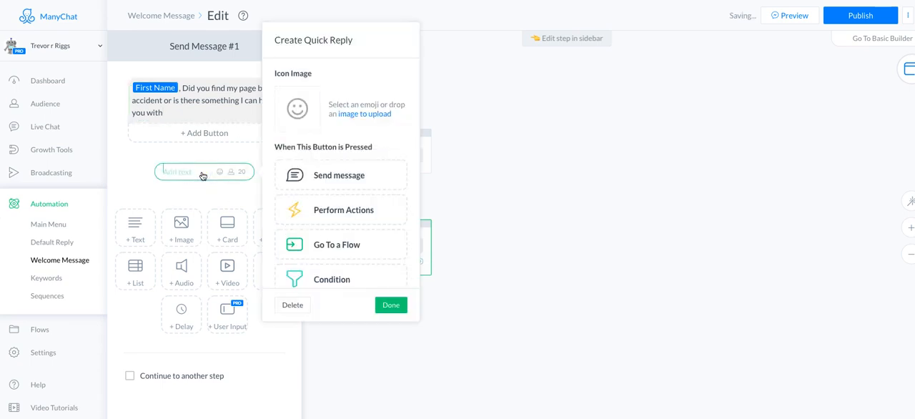
left_click(308, 126)
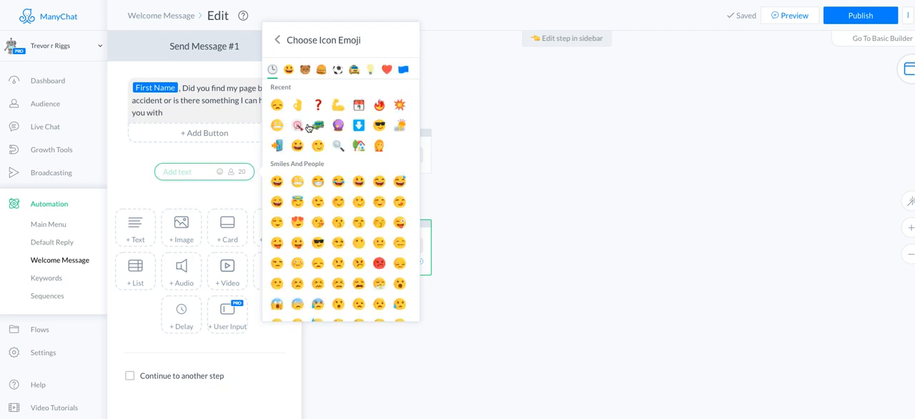
left_click(378, 125)
left_click(172, 170)
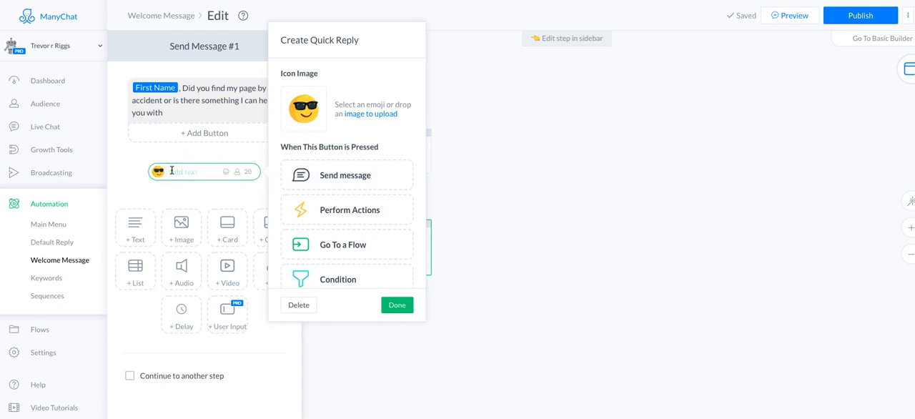
type("I have a Questin")
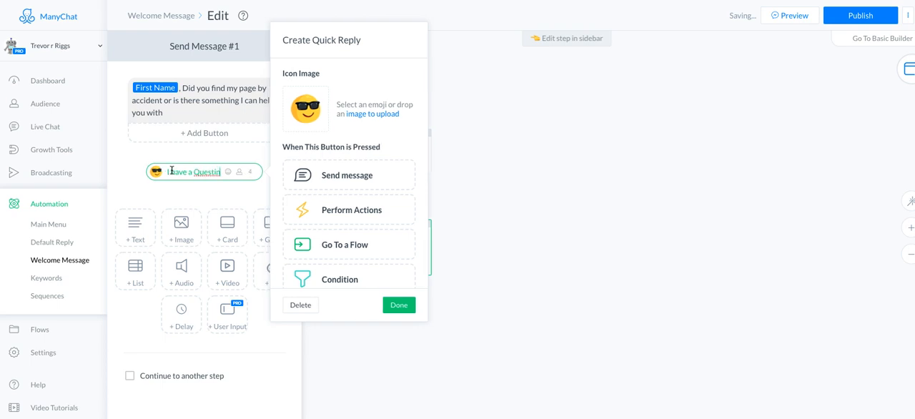
key("BackSpace")
key("BackSpace")
key("BackSpace")
key("BackSpace")
key("BackSpace")
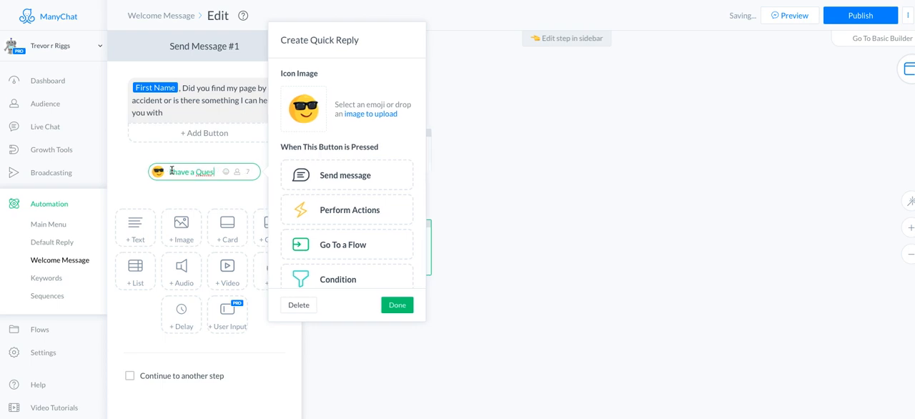
type("estion")
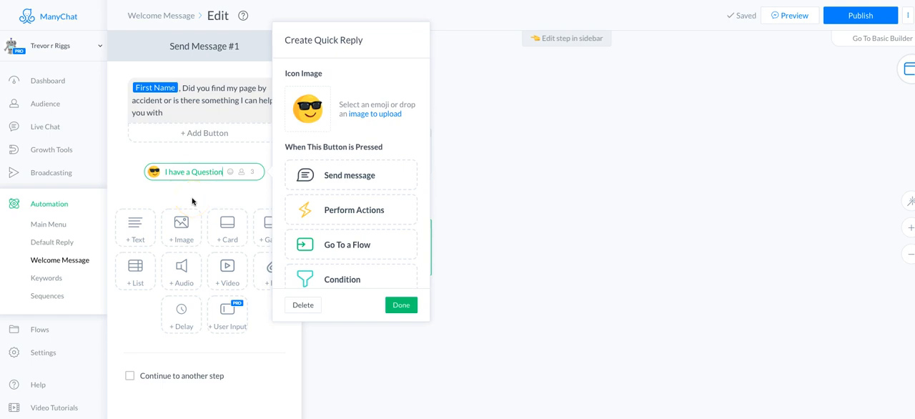
left_click(347, 180)
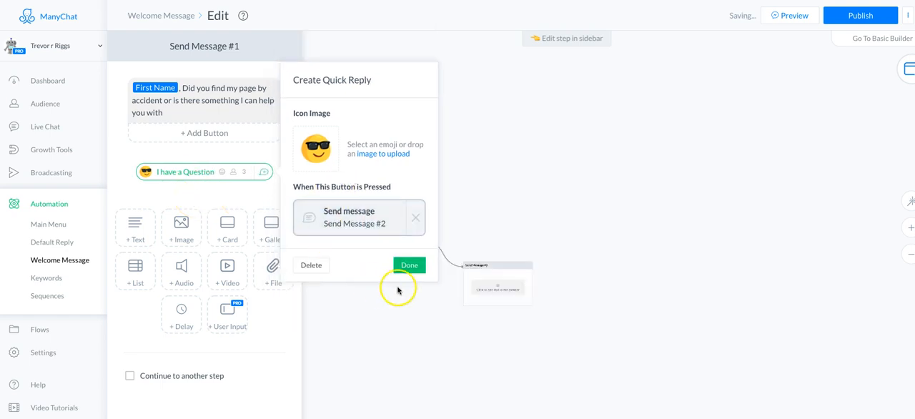
left_click(409, 265)
Step: Add another quick reply labelled "No I am good" with the grinning-teeth emoji icon, and make it send a message
left_click(199, 195)
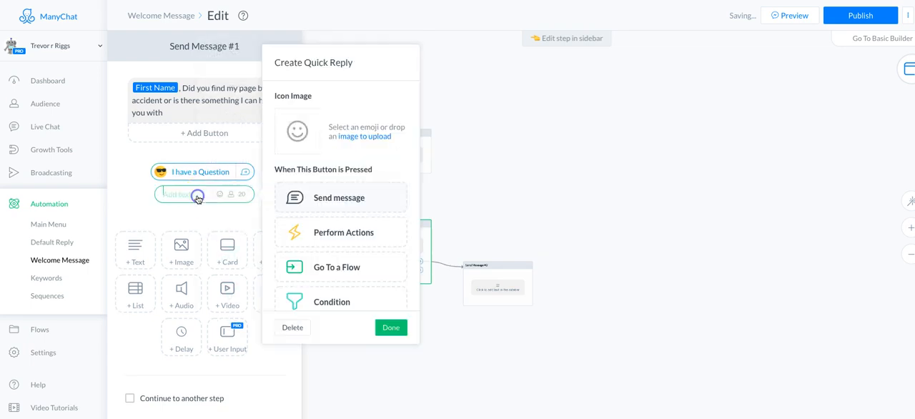
left_click(169, 195)
left_click(309, 148)
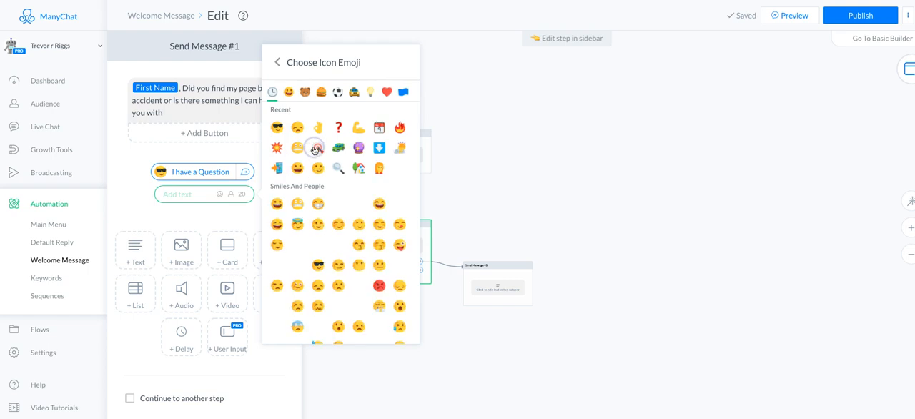
left_click(298, 203)
left_click(186, 198)
left_click(173, 195)
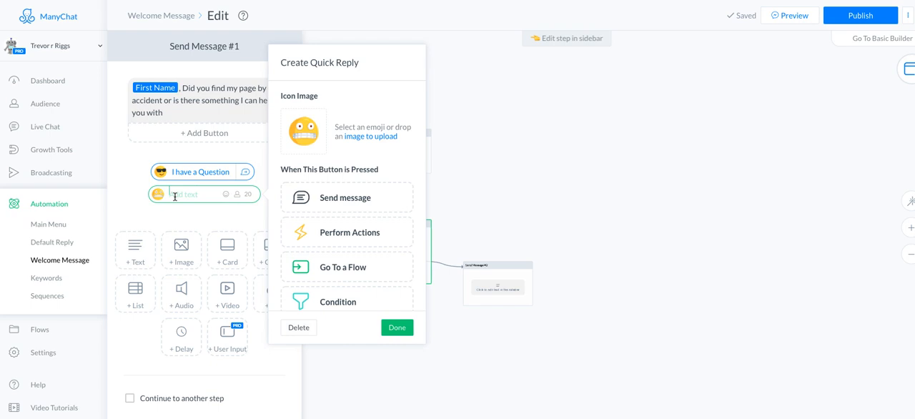
type("No I")
type(" ma")
key("BackSpace")
key("BackSpace")
key("BackSpace")
type("am good")
left_click(353, 196)
left_click(398, 289)
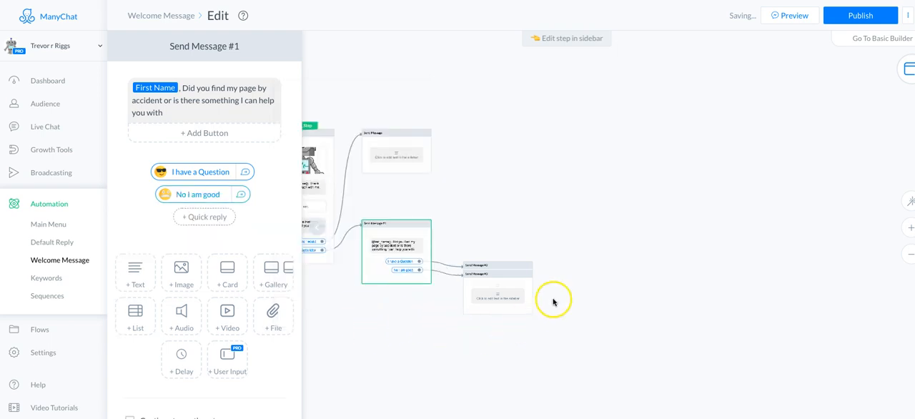
Step: Separate the two overlapping steps linked from Send Message #1, stacking Send Message #2 above Send Message #3
mouse_move(509, 263)
left_mouse_down()
mouse_move(501, 216)
mouse_move(514, 265)
mouse_move(507, 271)
left_mouse_up()
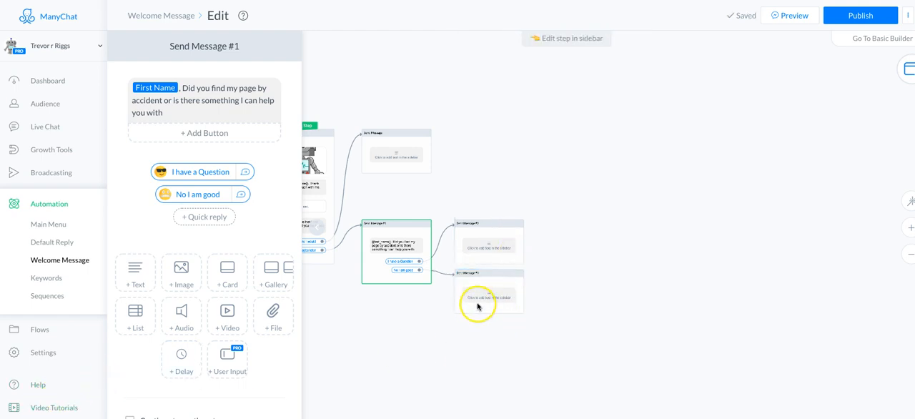
Step: Start the Send Message #3 text with the First Name variable followed by ", I hope you have a great day."
left_click(476, 308)
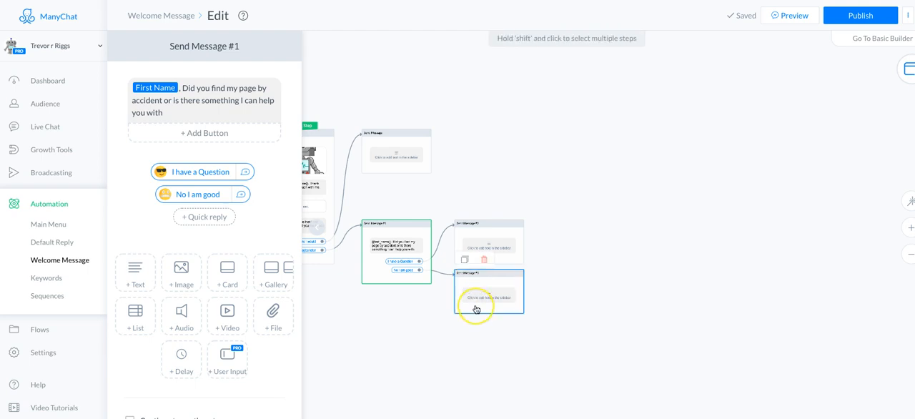
left_click(476, 307)
left_click(147, 90)
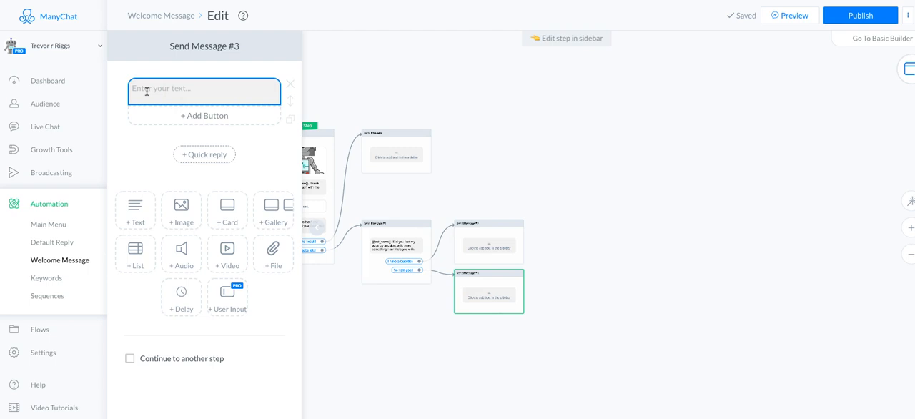
left_click(147, 91)
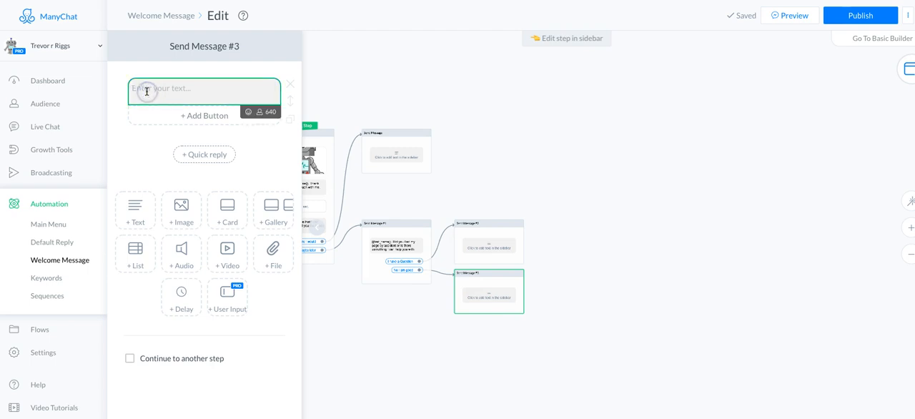
left_click(259, 112)
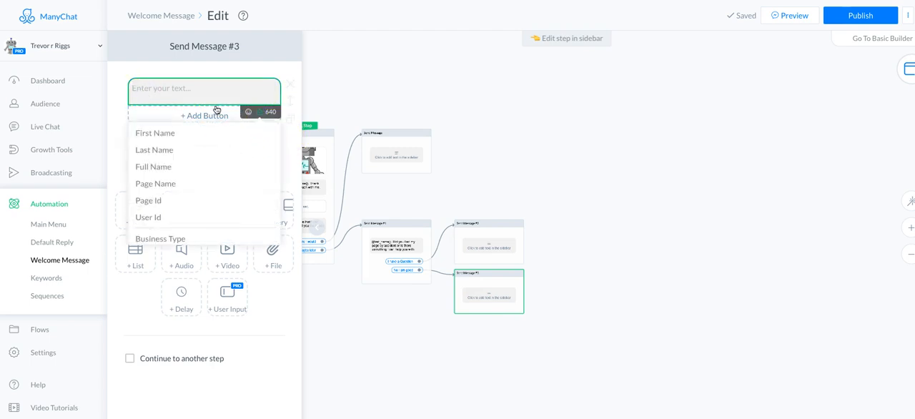
left_click(180, 133)
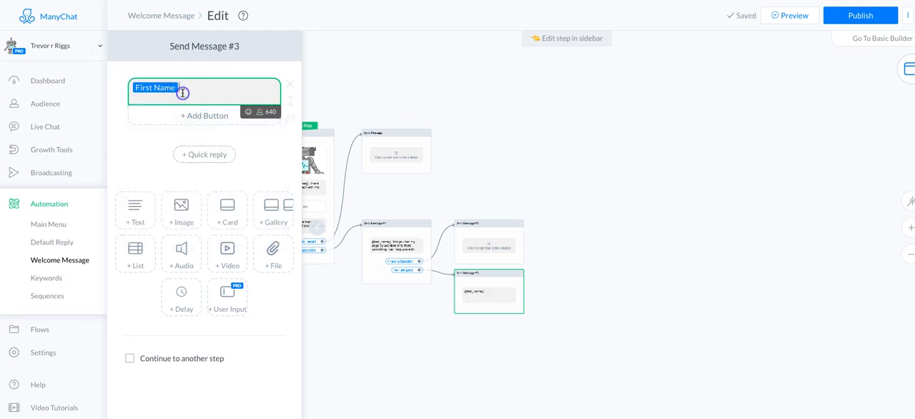
type("I hope you have a great day.")
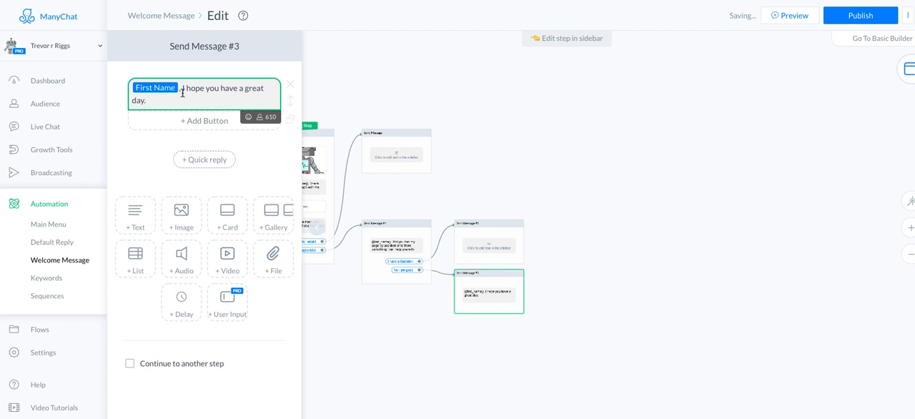
type("woo")
key("BackSpace")
key("BackSpace")
key("BackSpace")
key("BackSpace")
key("BackSpace")
key("BackSpace")
type("I")
Step: Continue the Send Message #3 text with "Just to remind you", capitalising the first word
key("BackSpace")
key("BackSpace")
type("just  to re")
key("BackSpace")
key("BackSpace")
key("BackSpace")
key("BackSpace")
key("BackSpace")
key("BackSpace")
key("BackSpace")
key("BackSpace")
key("BackSpace")
key("BackSpace")
key("BackSpace")
type("Just to remind yo")
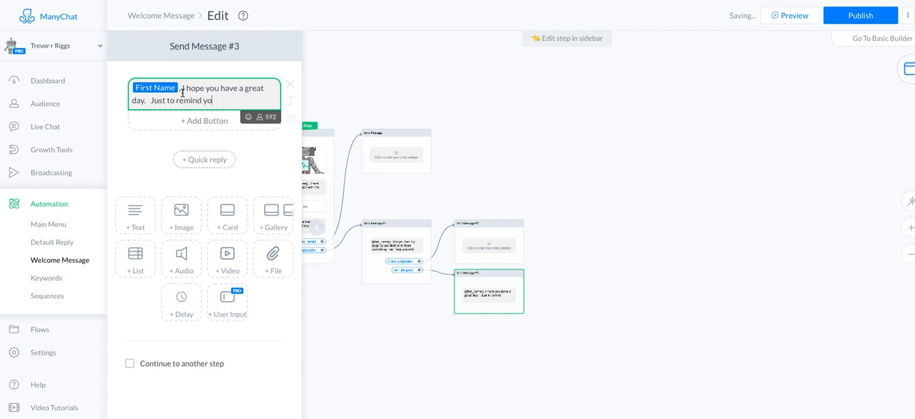
type("u if you d0o")
Step: Extend the Send Message #3 reminder with "if you dont want me to bother you in the future"
key("BackSpace")
key("BackSpace")
type("ont want me to bo")
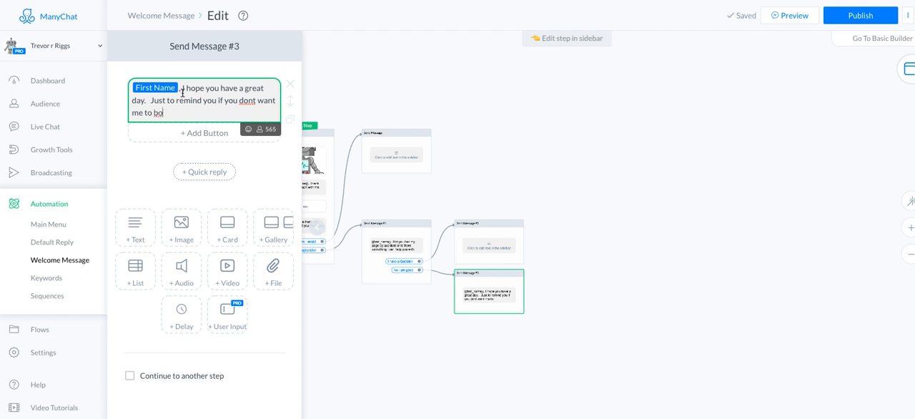
type("ther you in the future")
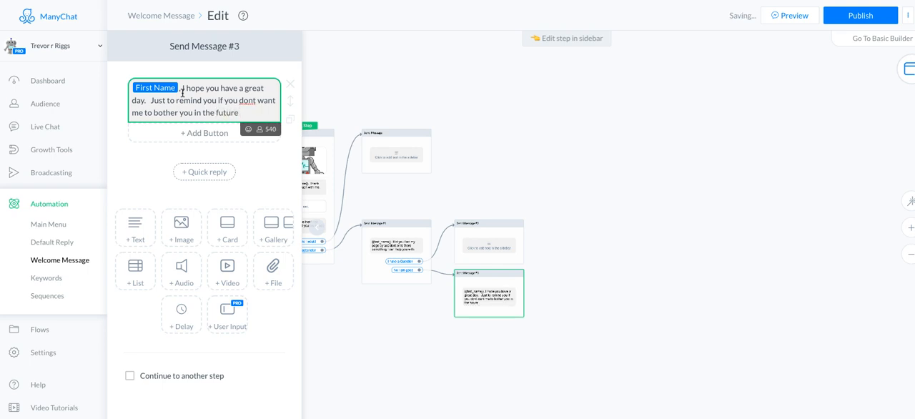
type(" just clik")
Step: Add "just click the button below" to the Send Message #3 reminder
key("BackSpace")
type("ck the button ")
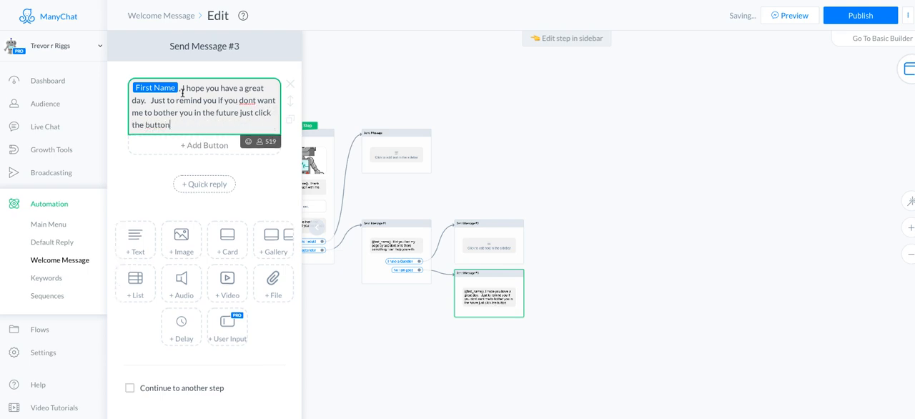
type("below")
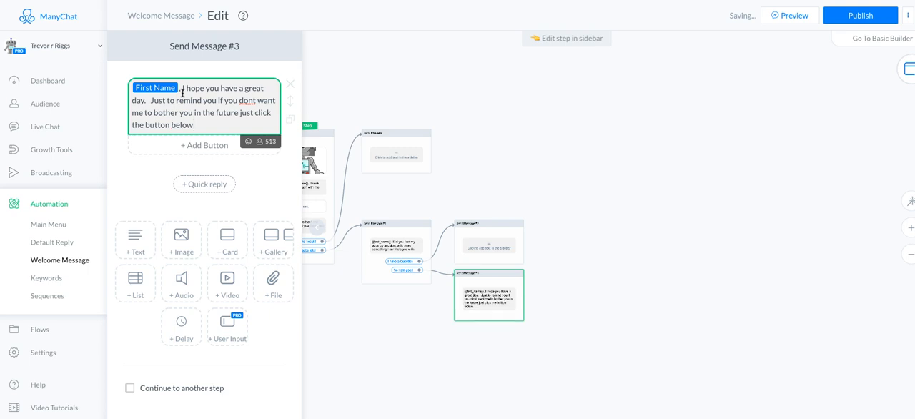
type(" and I will never bother")
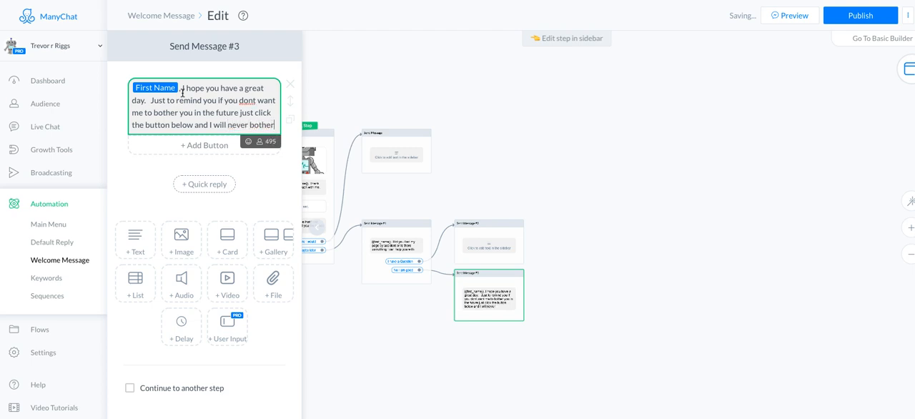
type(" you again")
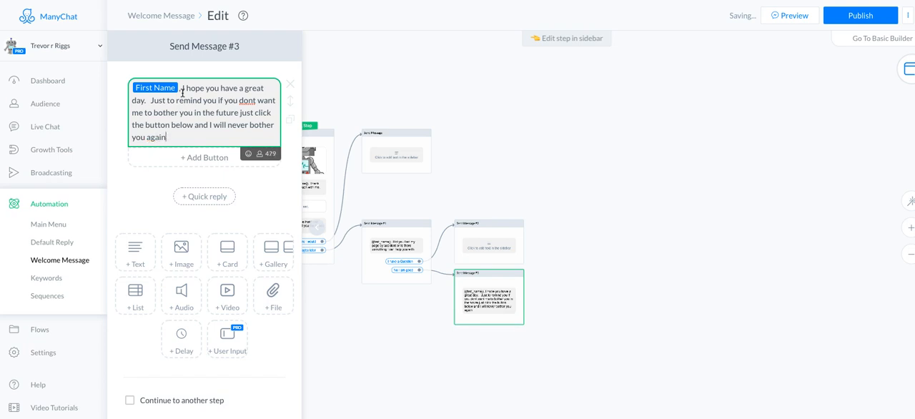
type(".")
Step: Add a quick reply to Send Message #3 labelled "Stop" with the cat-with-tears-of-joy emoji as its icon
left_click(181, 198)
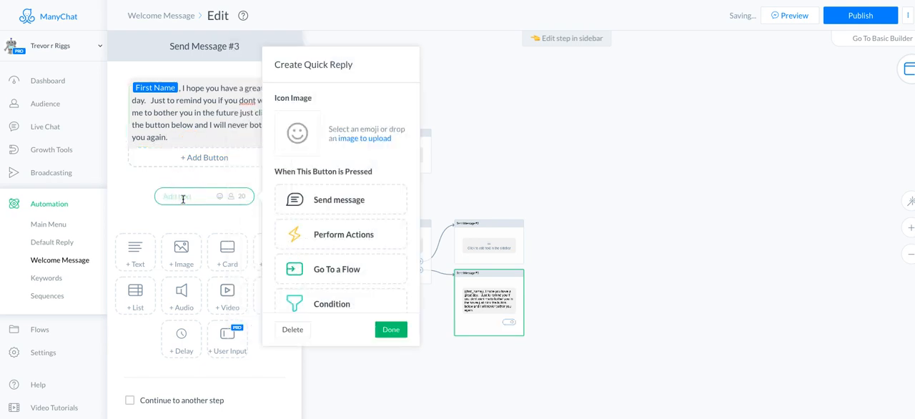
left_click(312, 151)
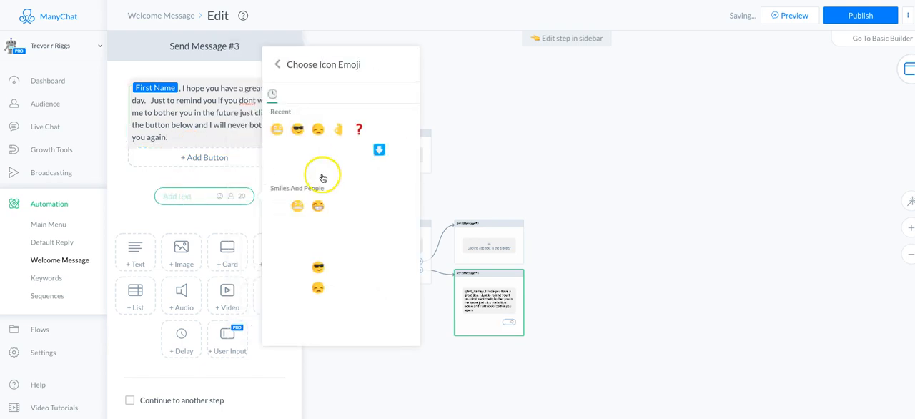
scroll(316, 262, "down", 1)
scroll(316, 262, "down", 5)
scroll(315, 262, "down", 3)
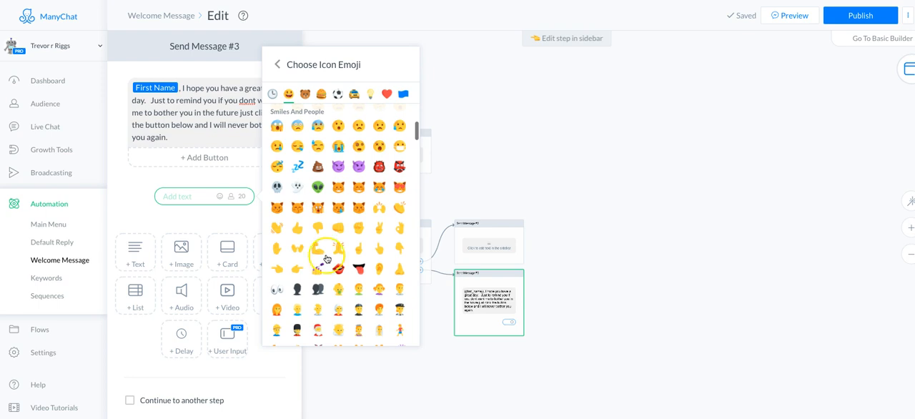
left_click(378, 188)
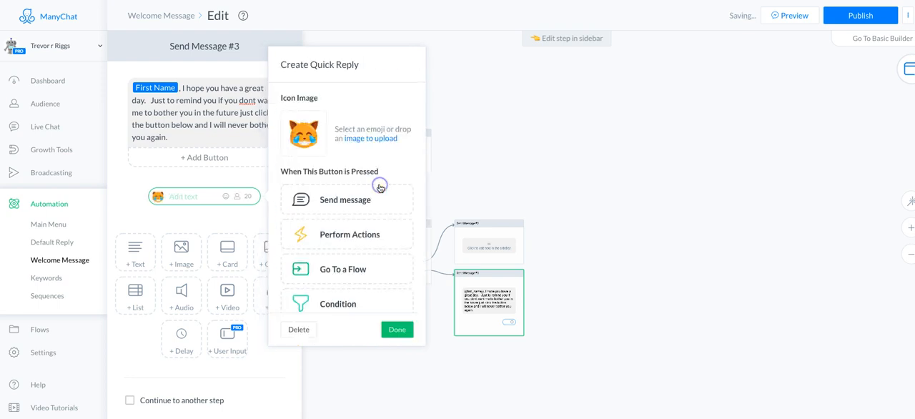
left_click(174, 196)
type("Stop")
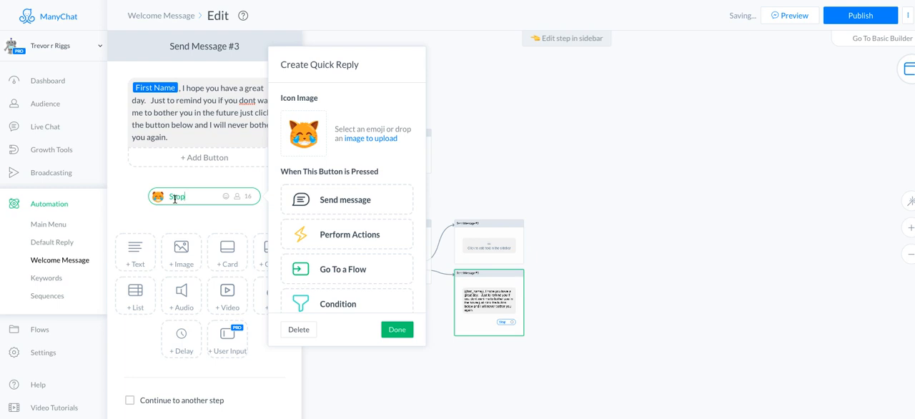
Step: Make the Stop quick reply perform the action "Unsubscribe from bot", and place its Actions step beside Send Message #3
left_click(381, 238)
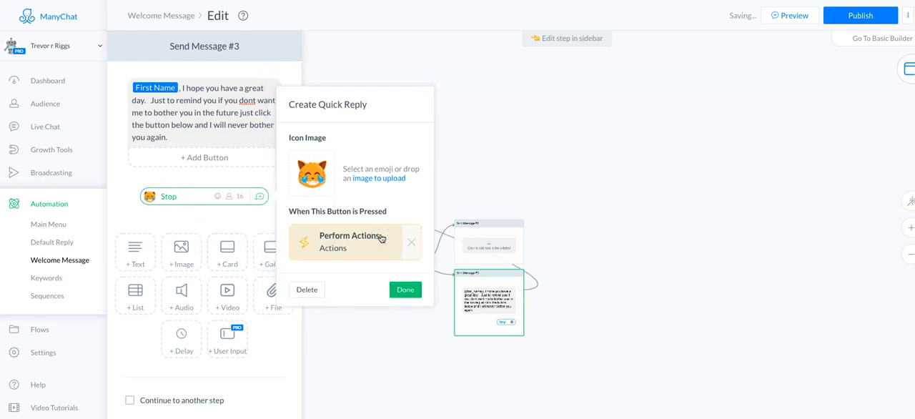
left_click(381, 238)
left_click(202, 104)
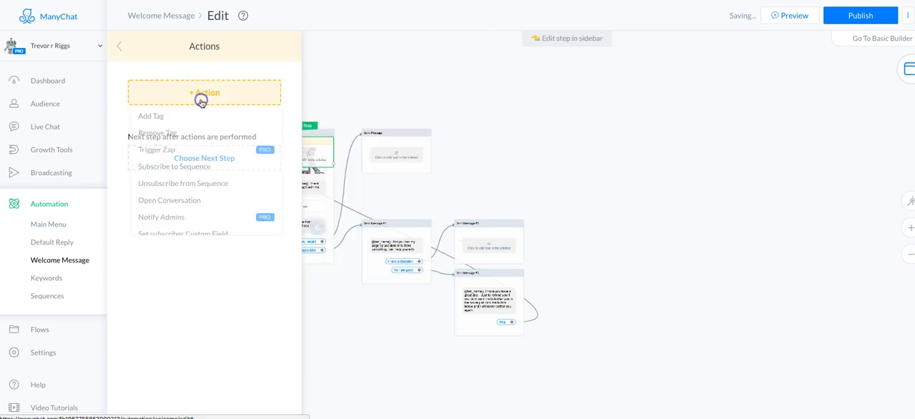
scroll(193, 206, "down", 3)
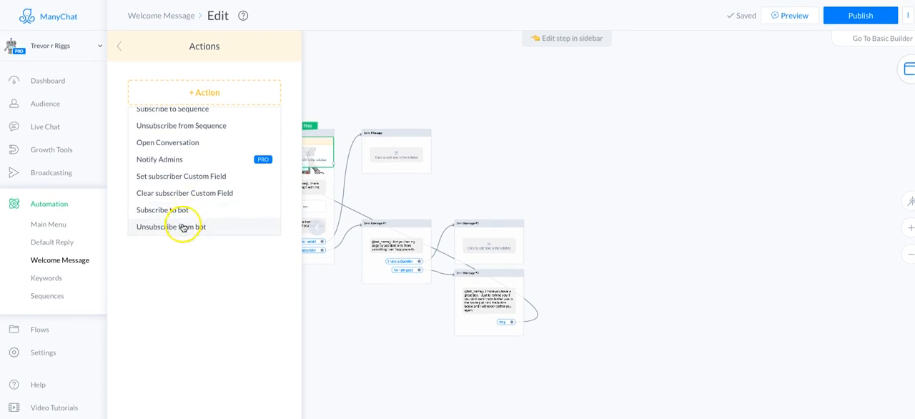
left_click(183, 227)
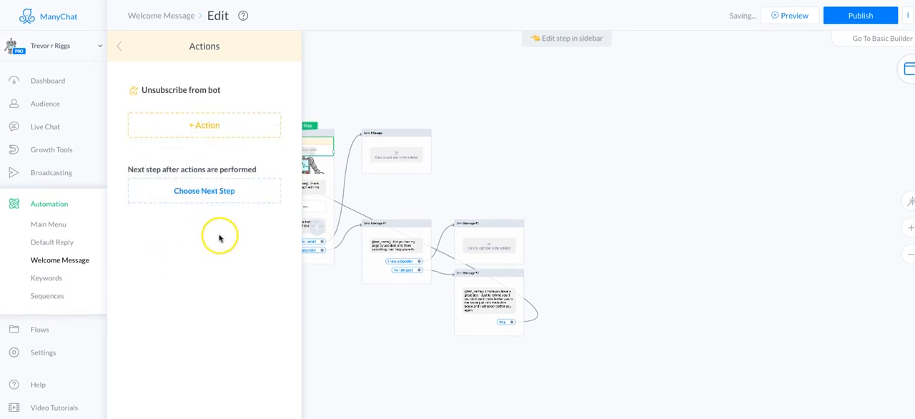
left_click(314, 229)
left_click_drag(292, 148, 546, 298)
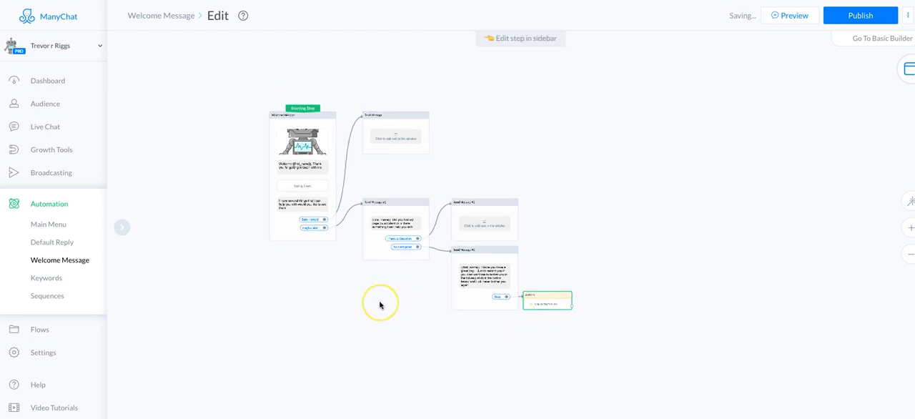
Step: Replace the empty text block in Send Message #2 with a User Input block
left_click(502, 234)
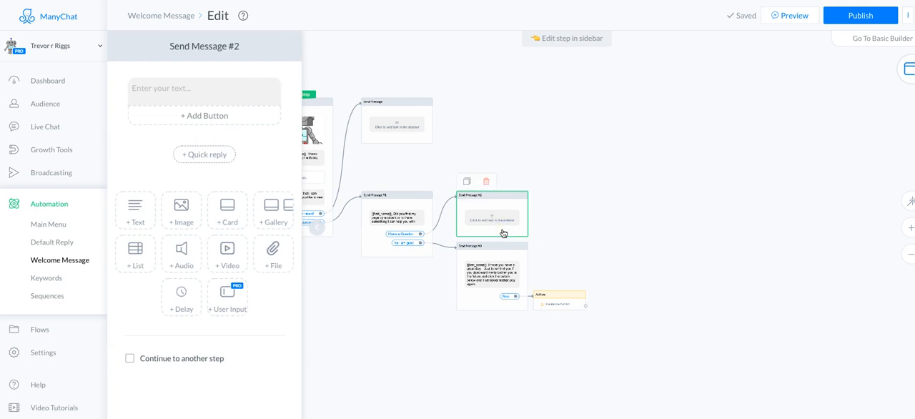
left_click(383, 244)
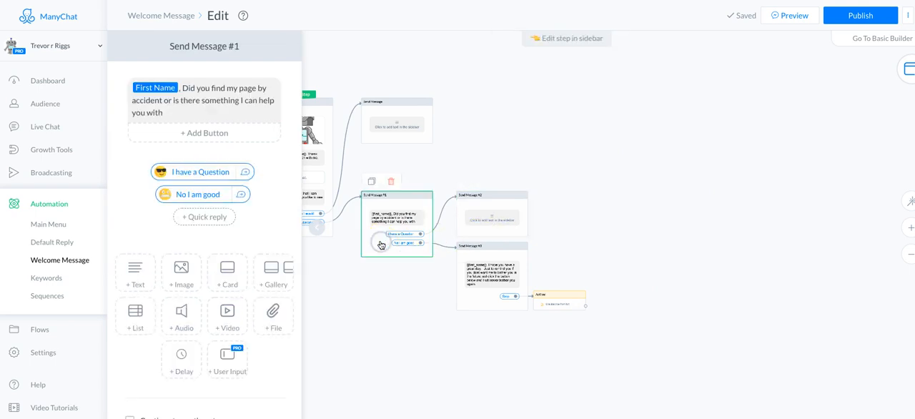
left_click(466, 222)
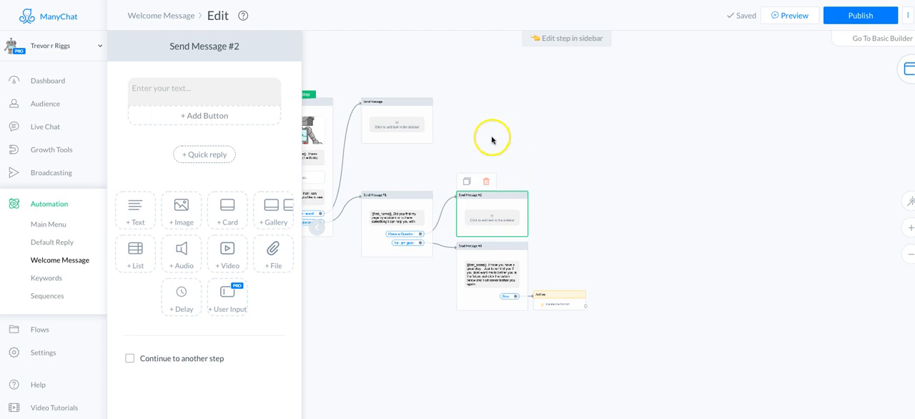
left_click(227, 296)
left_click(174, 86)
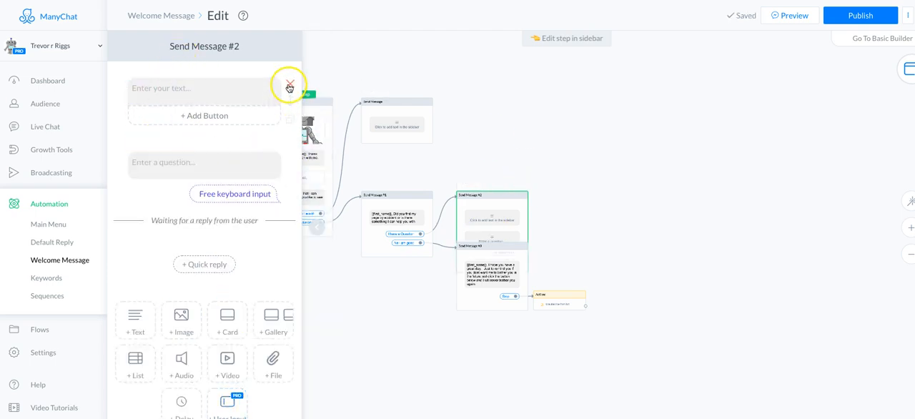
left_click(288, 85)
Step: Begin the user input question in Send Message #2 with "Can you tell me"
left_click(159, 99)
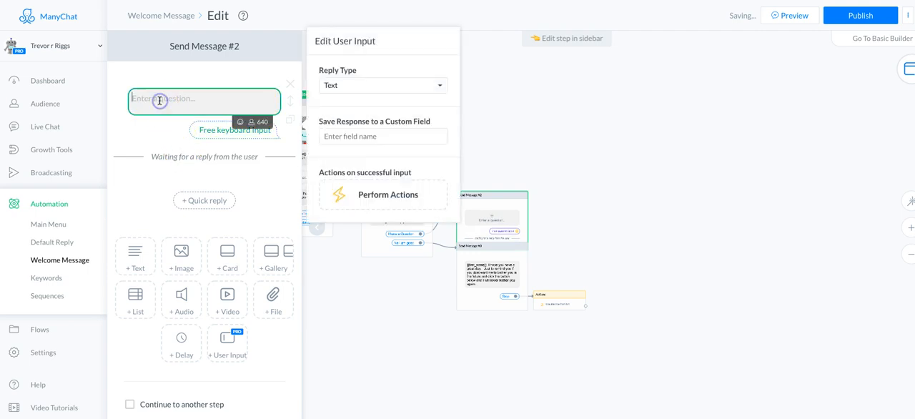
type("Can you tel")
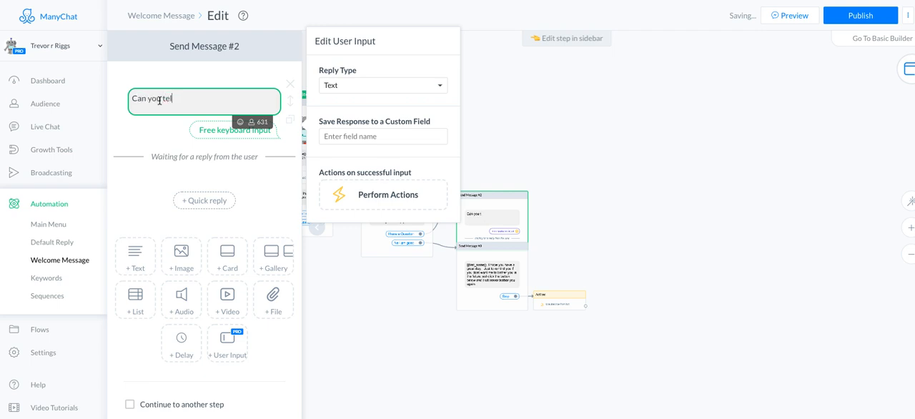
type("l me exactl")
type("y")
type(" whot")
Step: Complete the Send Message #2 question with "exactly what I could help you with today!"
key("BackSpace")
key("BackSpace")
key("BackSpace")
type("a")
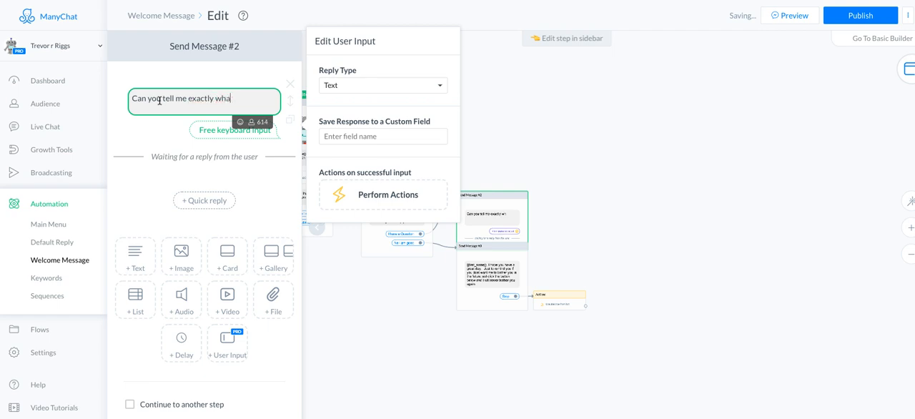
type("t I could help you with")
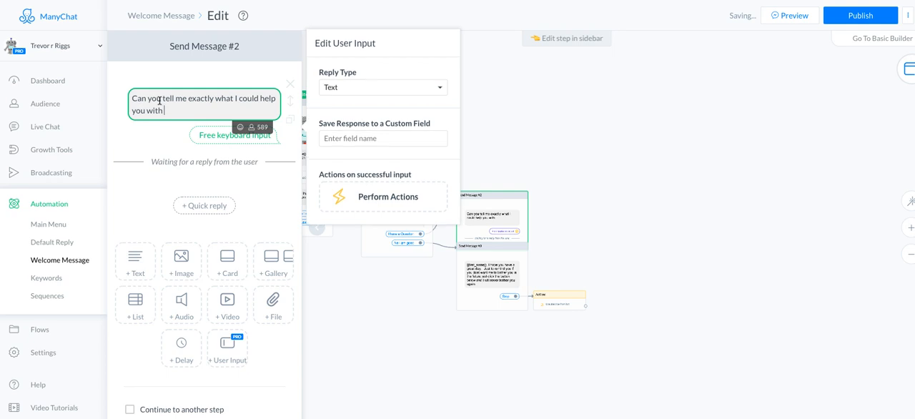
type(" today")
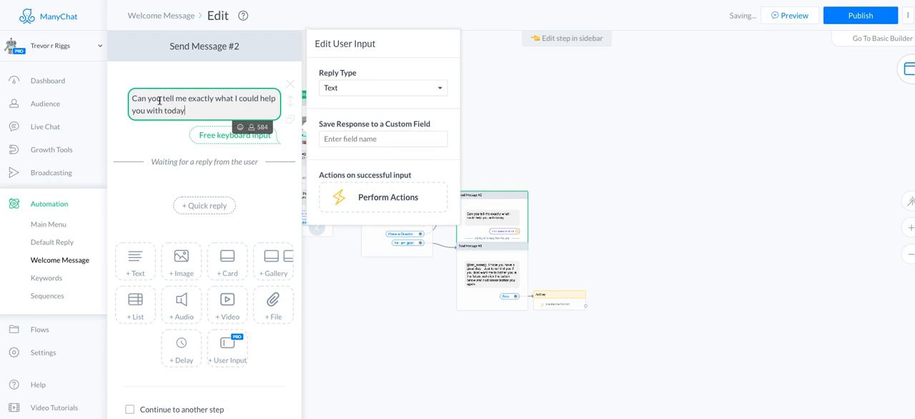
type("!")
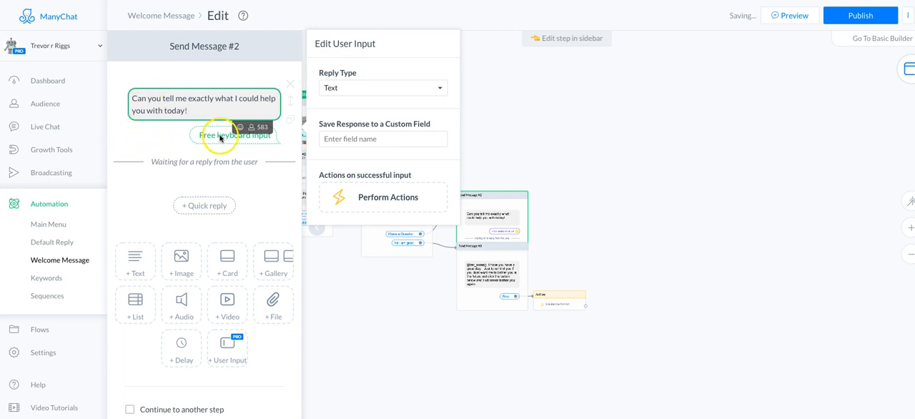
Step: Start a new Text custom field named "customer question" for saving the user input response
left_click(386, 137)
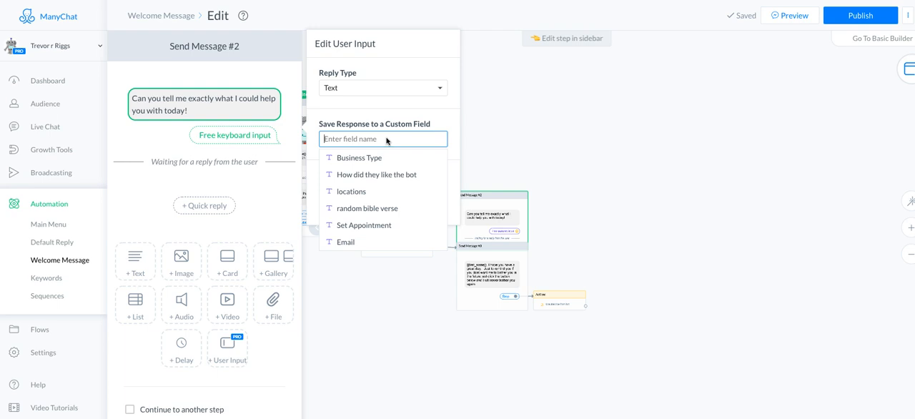
type("Customer")
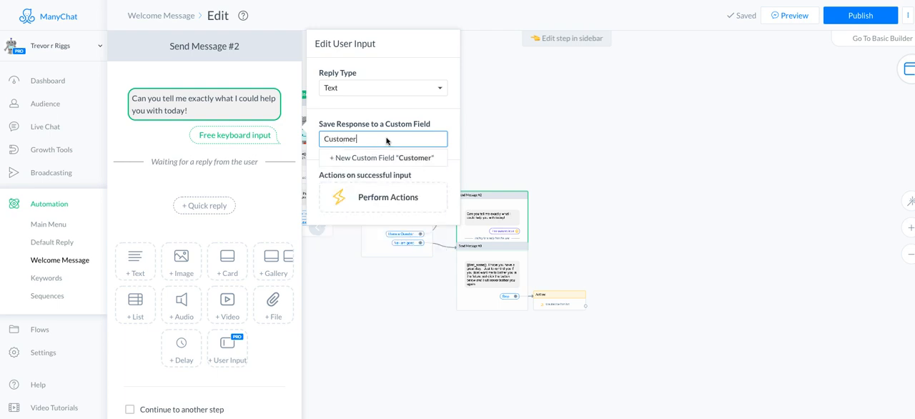
type(" qu")
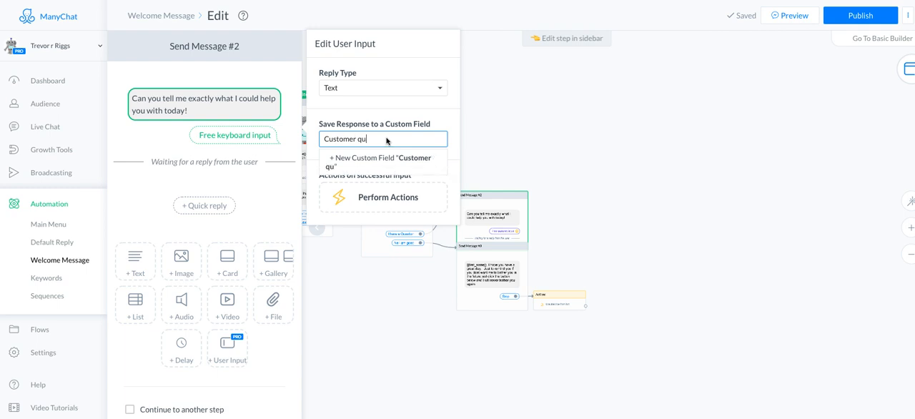
type("esation")
key("BackSpace")
key("BackSpace")
key("BackSpace")
key("BackSpace")
key("BackSpace")
type("tion.")
left_click(386, 152)
left_click(380, 129)
type("customer question")
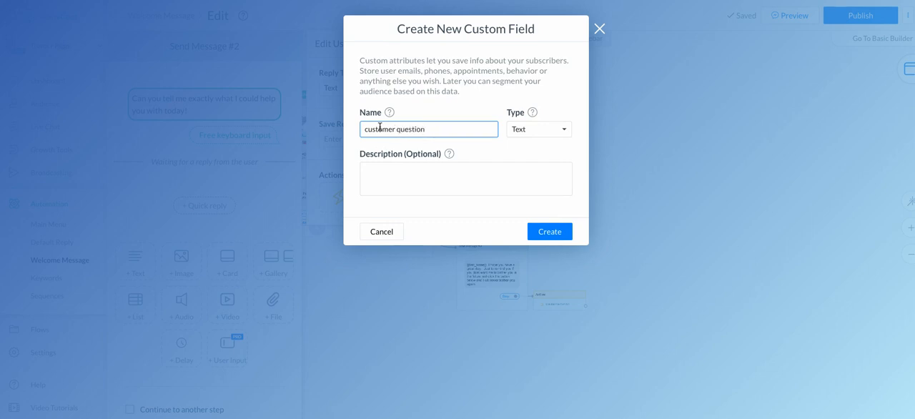
Step: Describe the custom field as "This is a question from the welcome msg" and create it for the response
left_click(378, 174)
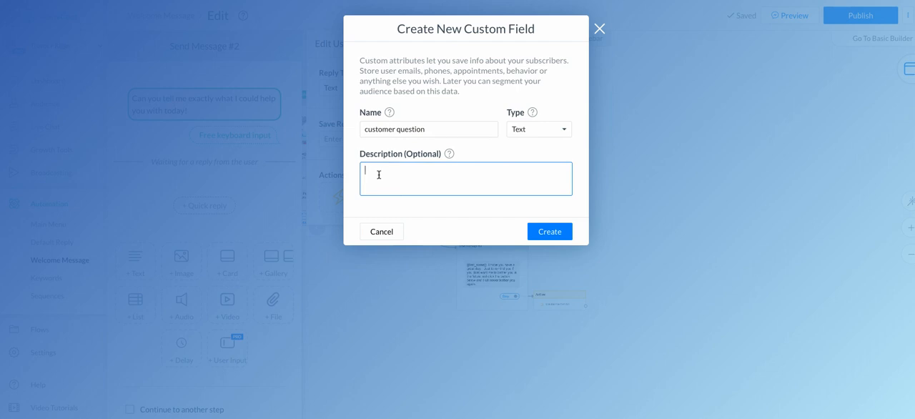
type("Thei")
type(" is a ")
type("question")
type(" from the we")
type("ome")
key("BackSpace")
key("BackSpace")
key("BackSpace")
key("BackSpace")
type("come")
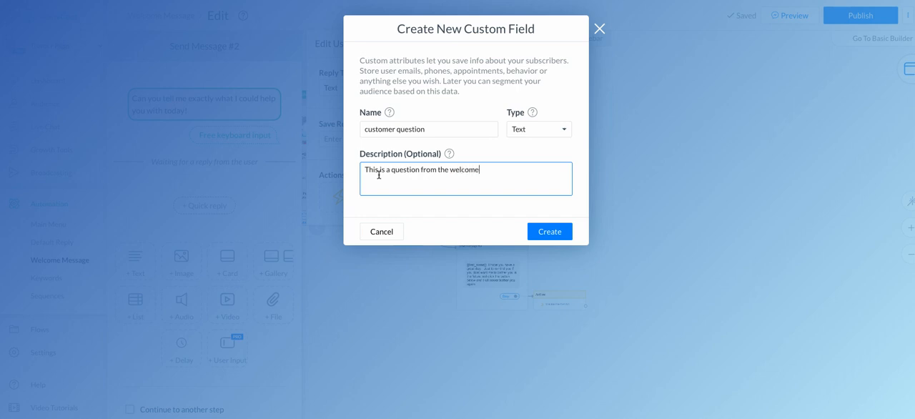
type(" msg")
left_click(556, 231)
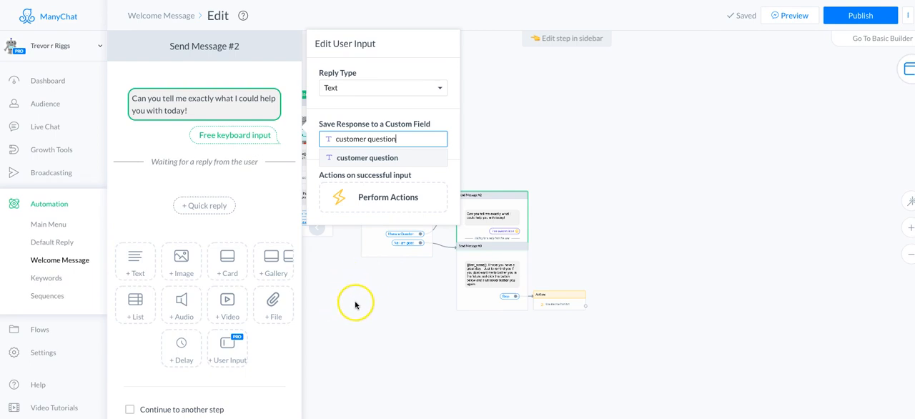
left_click(368, 204)
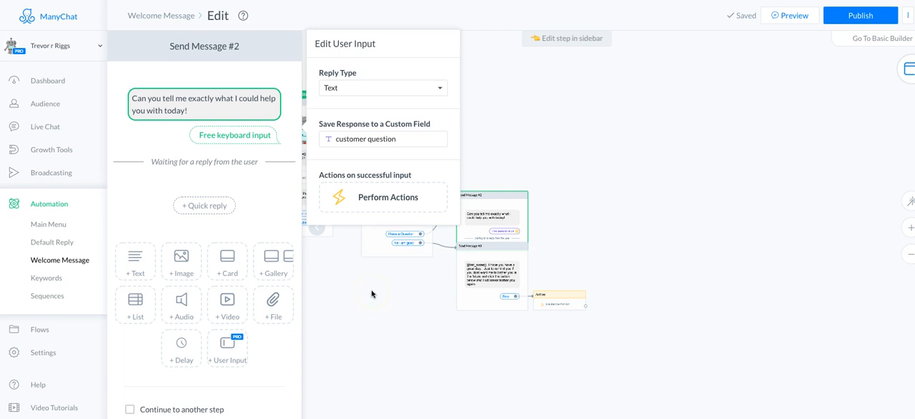
Step: Add a Notify Admins action to be performed on successful user input
left_click(378, 199)
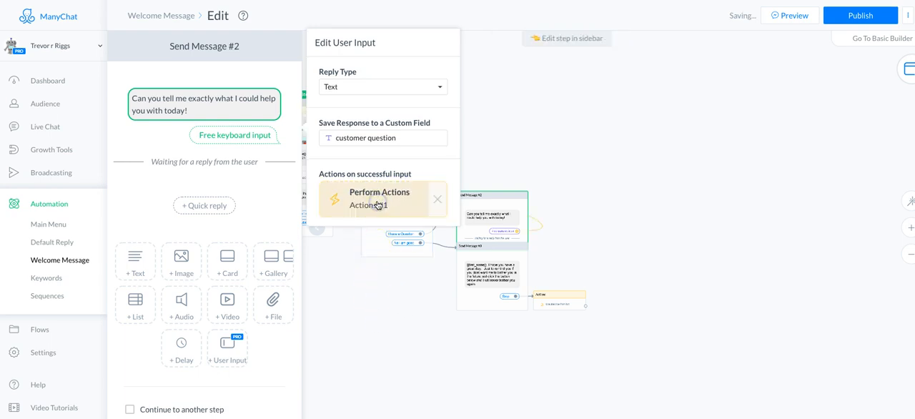
left_click(379, 205)
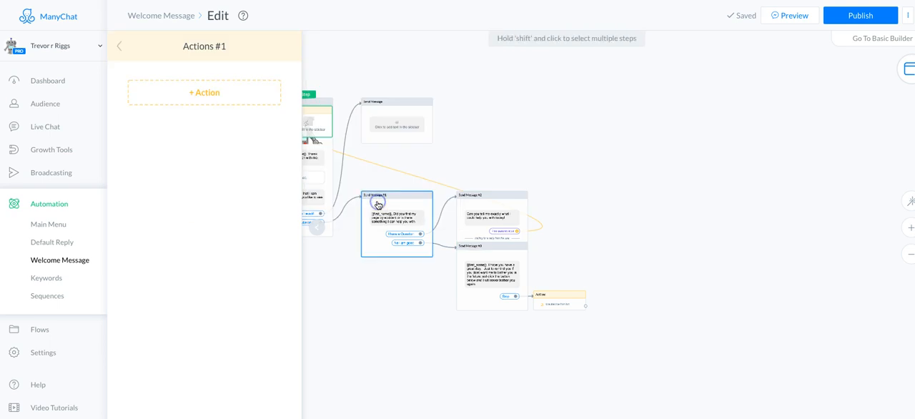
left_click(179, 100)
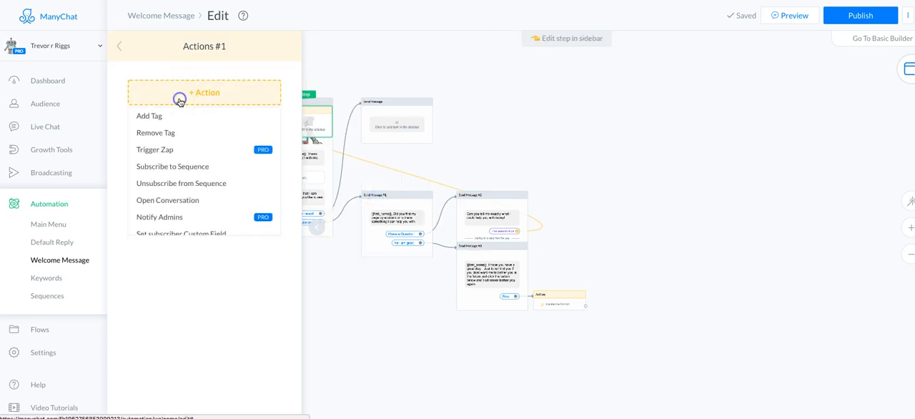
left_click(175, 216)
Step: Limit the admin notification to the first admin via Messenger only, excluding the second admin and all email delivery
left_click(207, 107)
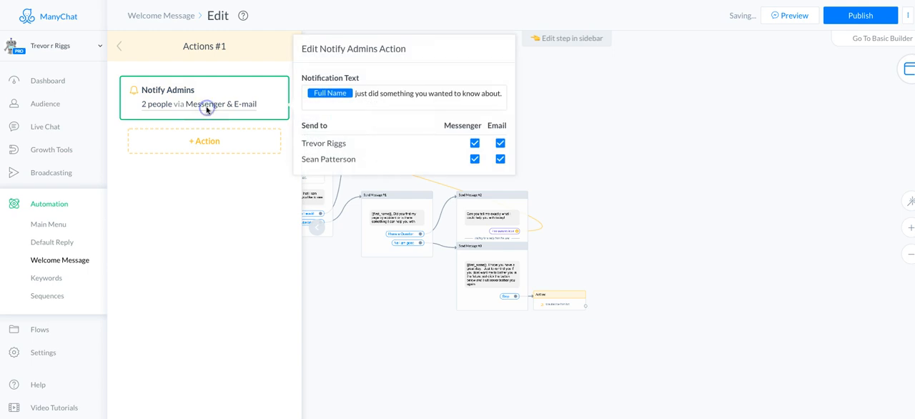
left_click(474, 158)
left_click(501, 158)
left_click(500, 143)
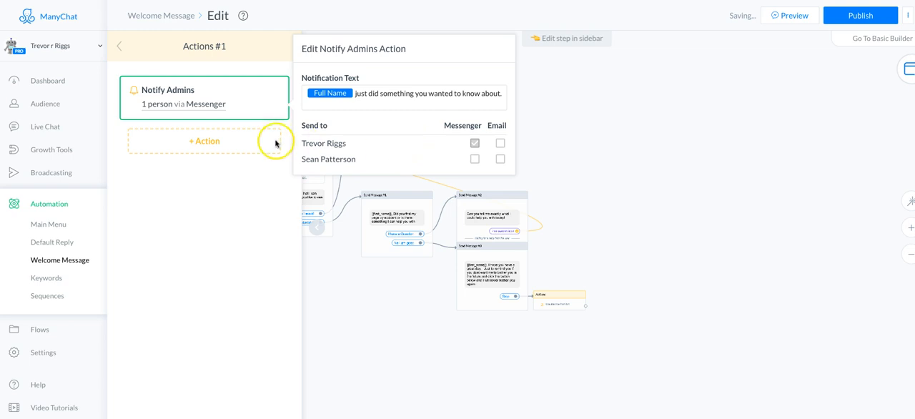
left_click(193, 107)
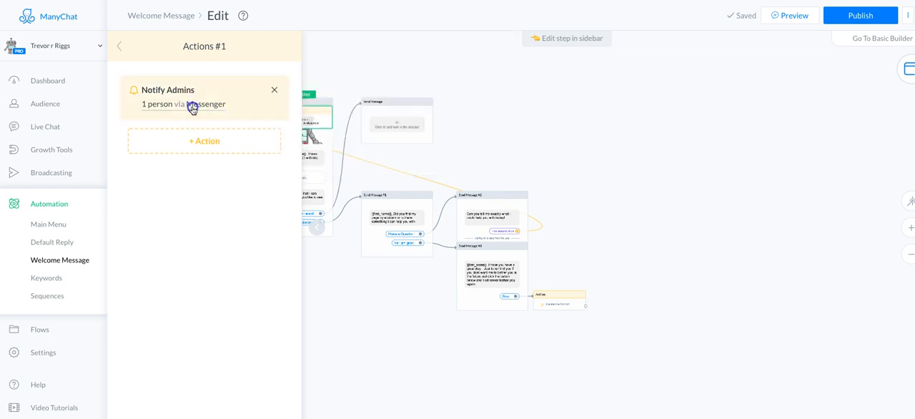
Step: Replace the notification text following the Full Name variable with "Has a question on"
left_click(192, 108)
left_click(357, 94)
left_click_drag(357, 94, 505, 99)
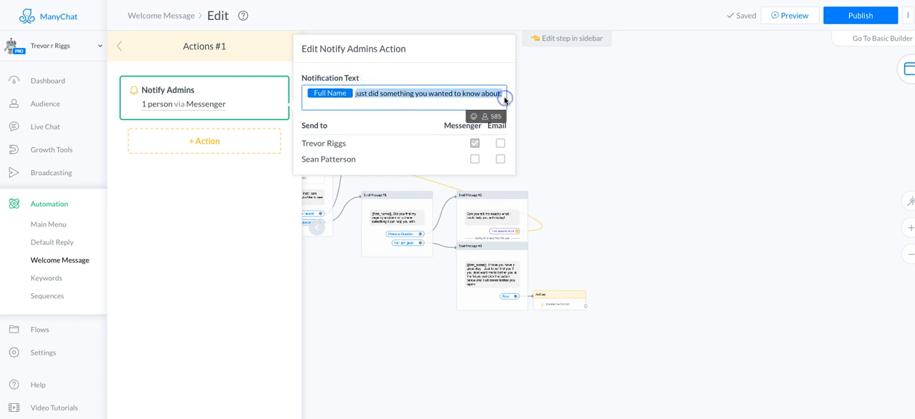
type("Has a")
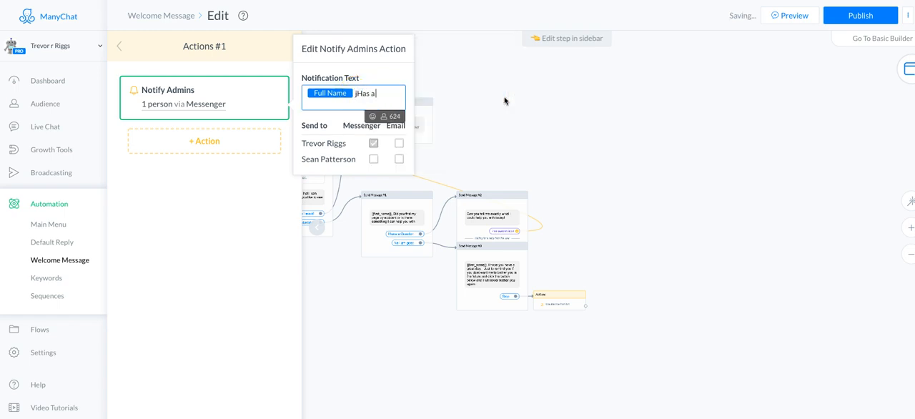
key("BackSpace")
key("BackSpace")
key("BackSpace")
type("Has a question on ht")
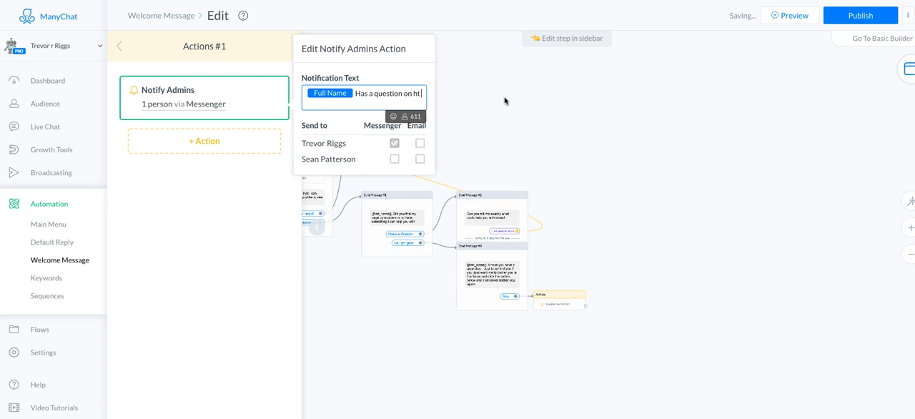
Step: Complete the admin notification text with "the welcome msg"
key("BackSpace")
key("BackSpace")
type("the welcoem message")
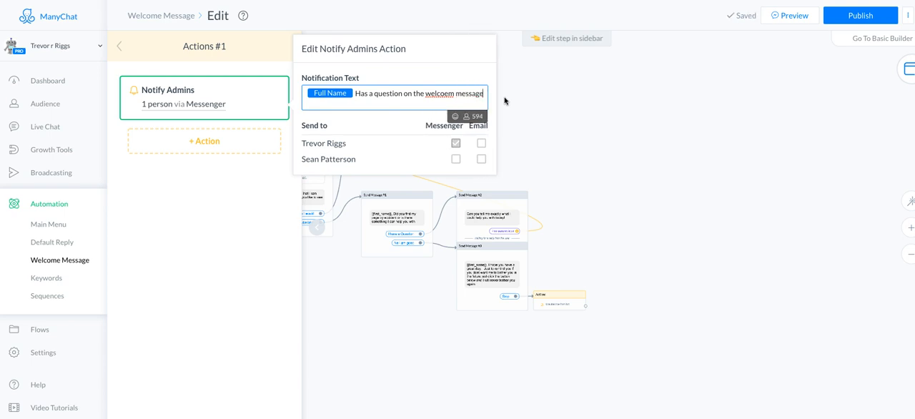
key("BackSpace")
key("BackSpace")
key("BackSpace")
key("BackSpace")
key("BackSpace")
key("BackSpace")
key("BackSpace")
key("BackSpace")
key("BackSpace")
key("BackSpace")
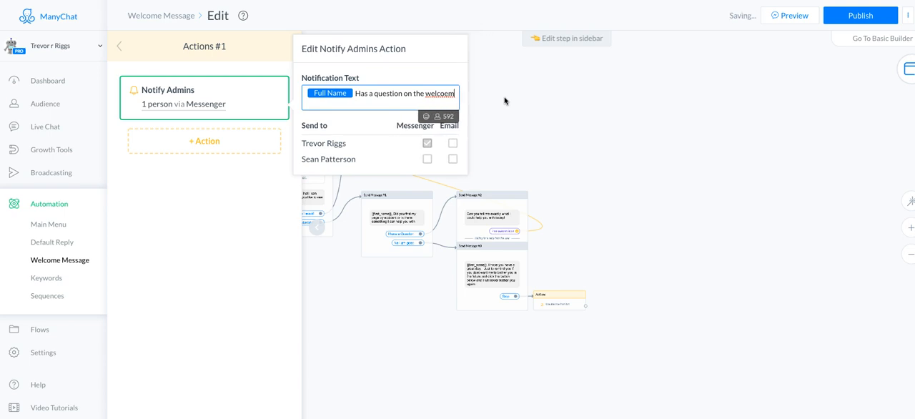
type("me")
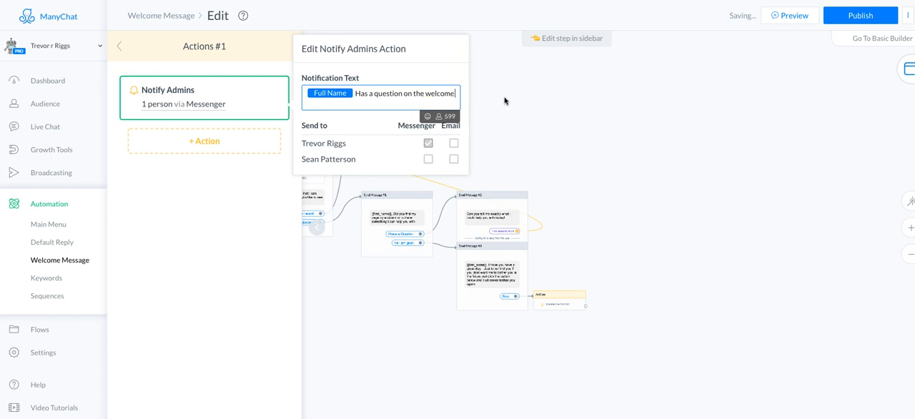
type(" msg")
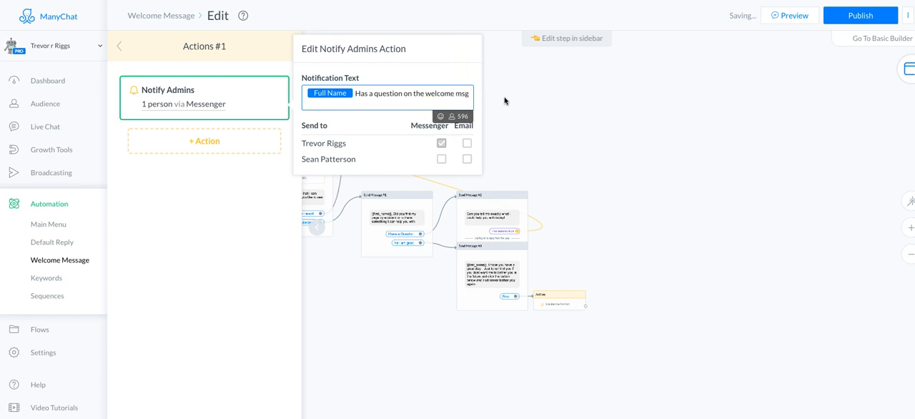
left_click(251, 191)
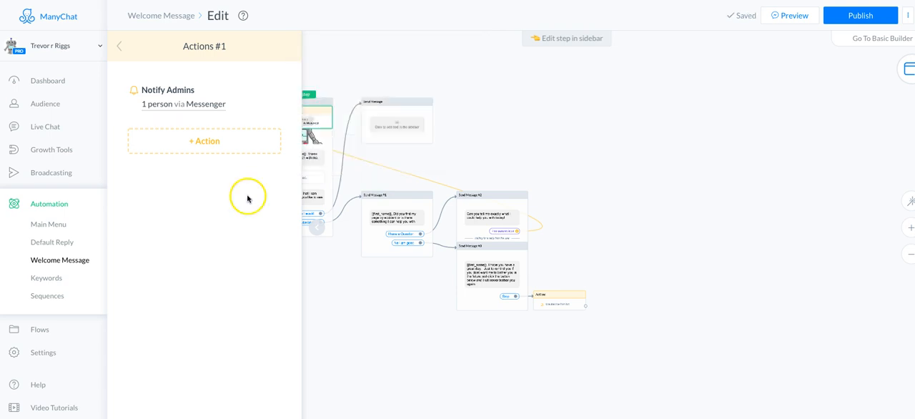
Step: Place the Actions #1 step beside Send Message #2 in the flow
left_click(341, 260)
left_click_drag(297, 122, 551, 216)
left_click_drag(378, 325, 325, 325)
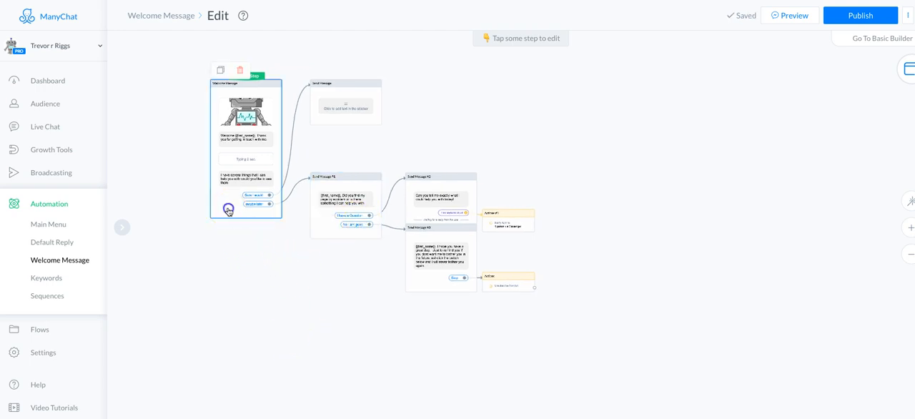
Step: Begin the empty Send Message step linked from "Sure I would" with "Well then" and the First Name variable
left_click(228, 209)
scroll(275, 329, "down", 2)
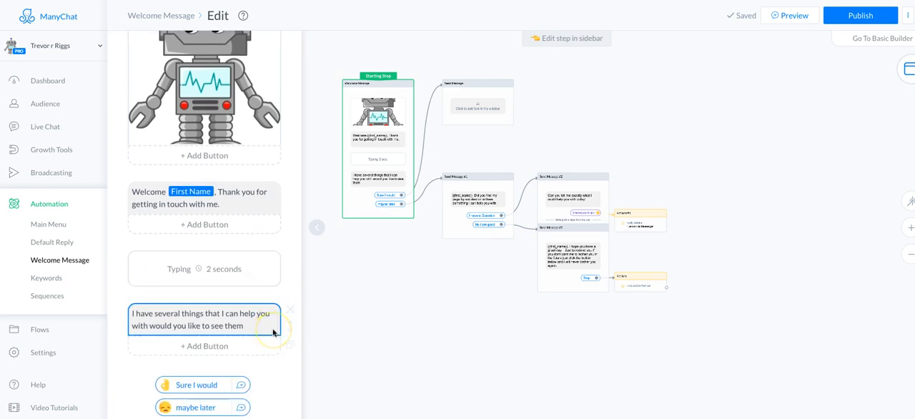
scroll(272, 332, "down", 1)
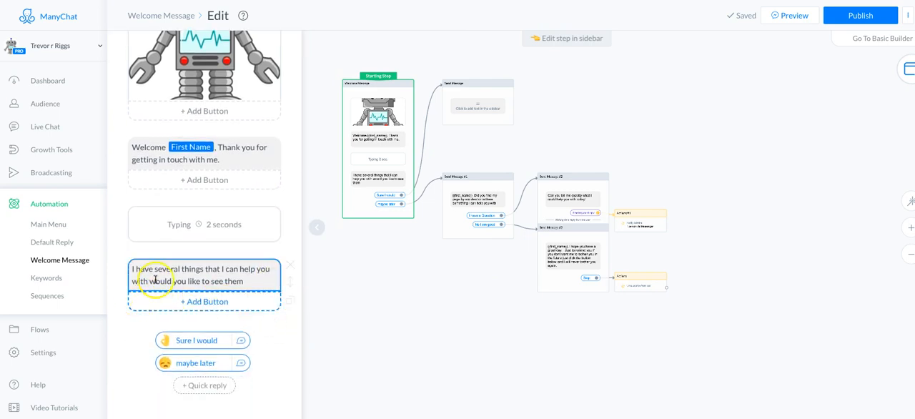
left_click(242, 363)
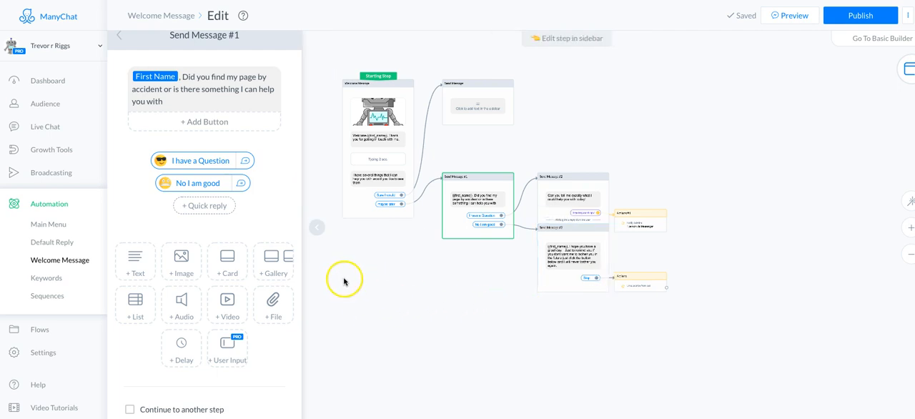
left_click(358, 206)
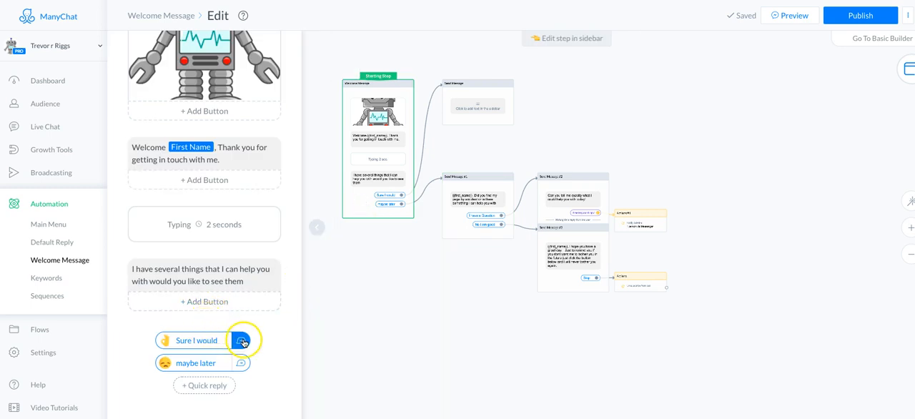
left_click(458, 125)
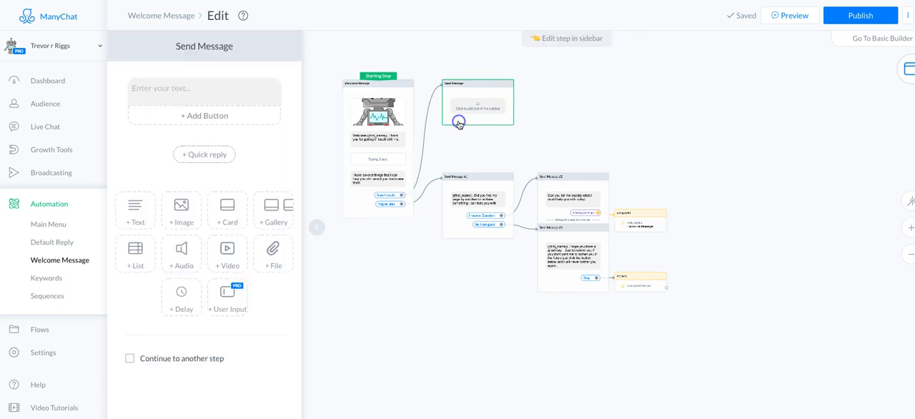
left_click(174, 90)
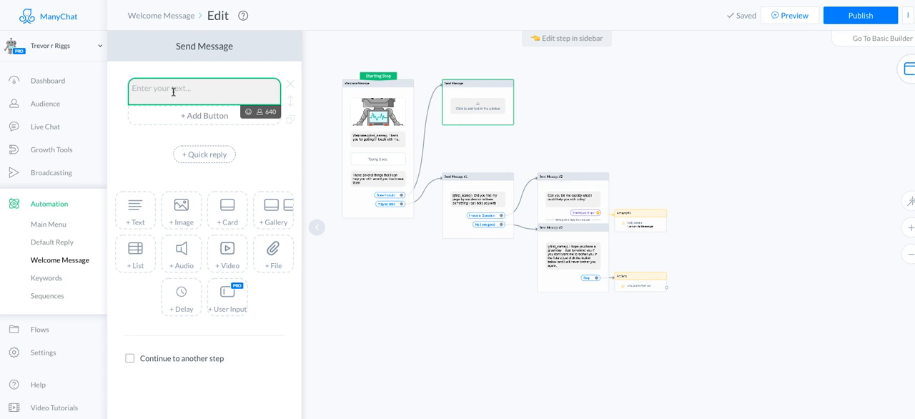
type("Well then")
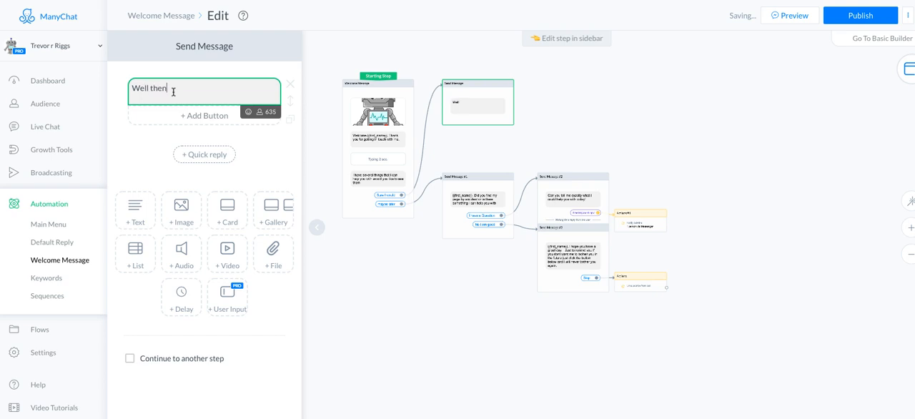
left_click(258, 111)
left_click(197, 134)
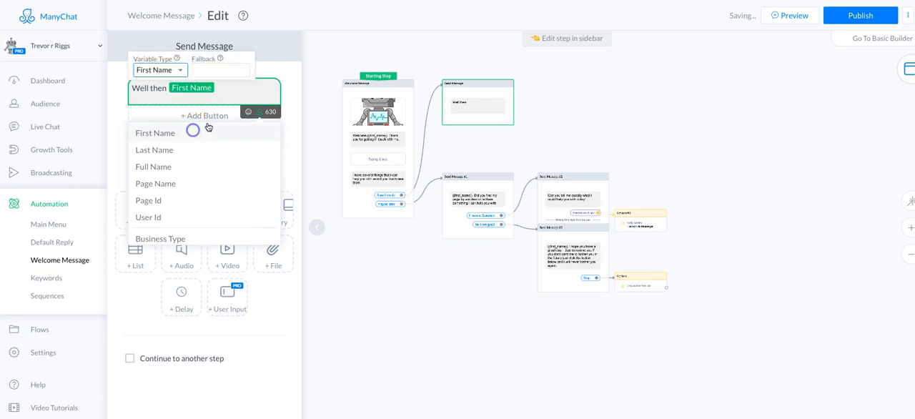
Step: Continue the message after First Name with ", Let me show you some choices so I can help you now."
left_click(216, 86)
type(", Let")
type(" me show you")
type(" soem")
key("BackSpace")
key("BackSpace")
key("BackSpace")
type("ome choices so")
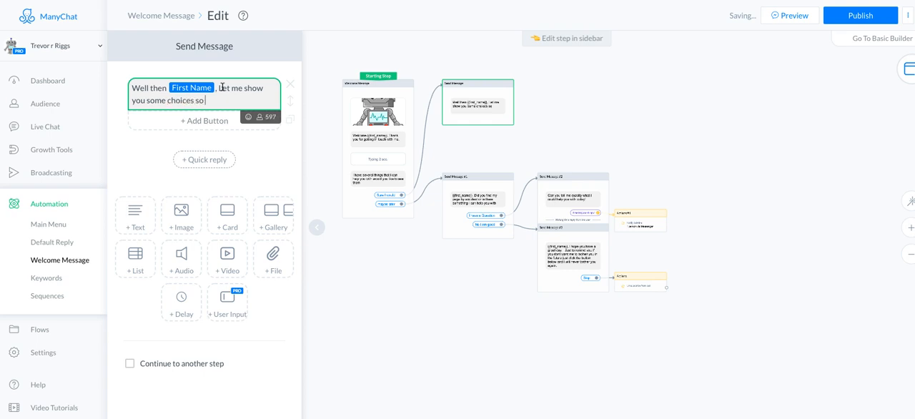
type(" I can help you now.")
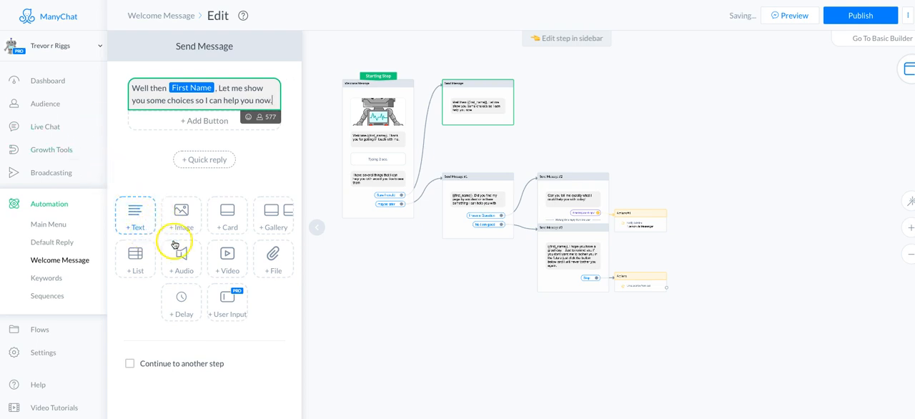
Step: Add a 3-second typing delay and a List block below the Send Message text
left_click(181, 300)
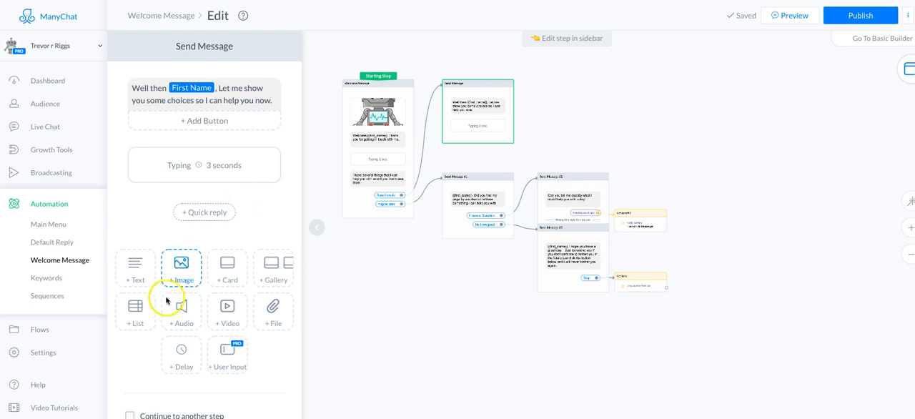
left_click(136, 325)
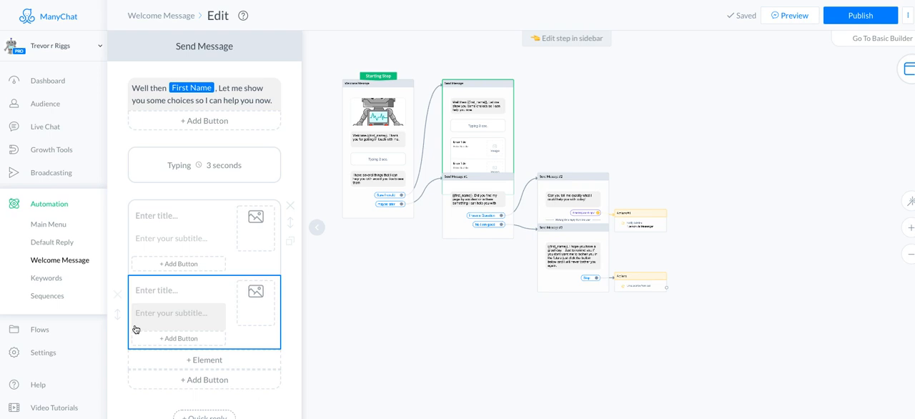
Step: Move the Send Message step with the empty list clear of the other steps in the flow
left_click_drag(484, 75, 484, 53)
left_click_drag(481, 66, 481, 83)
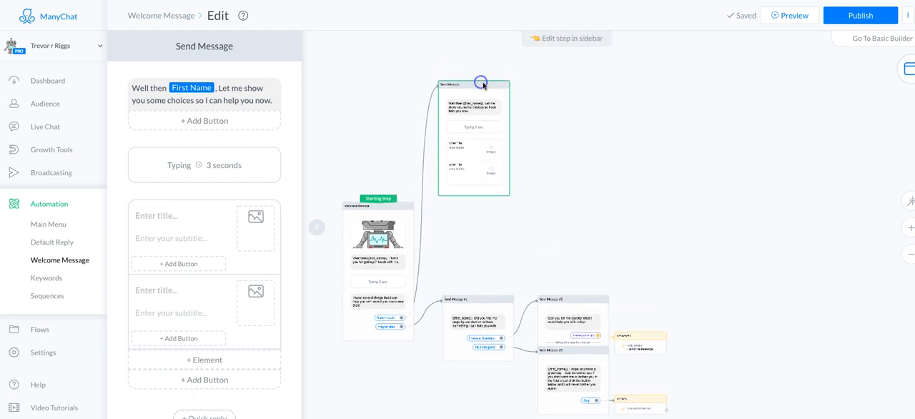
Step: Title the first list element "Free work shop"
left_click(174, 218)
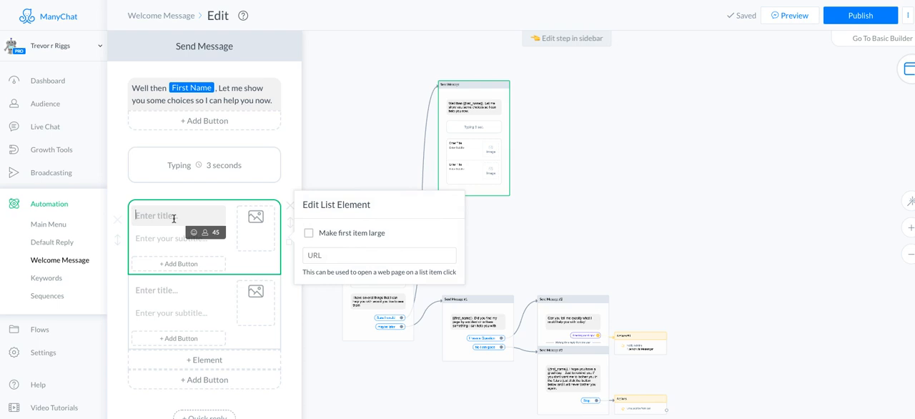
left_click(182, 218)
type("Free woerk shop")
Step: Give the "Free work shop" element the subtitle "Check out My Free 90 minute workshop on ManyChat"
left_click(156, 239)
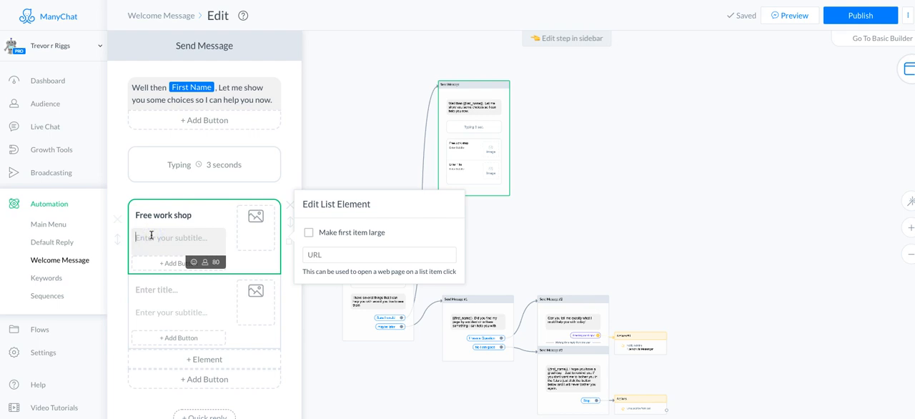
type("Check out My")
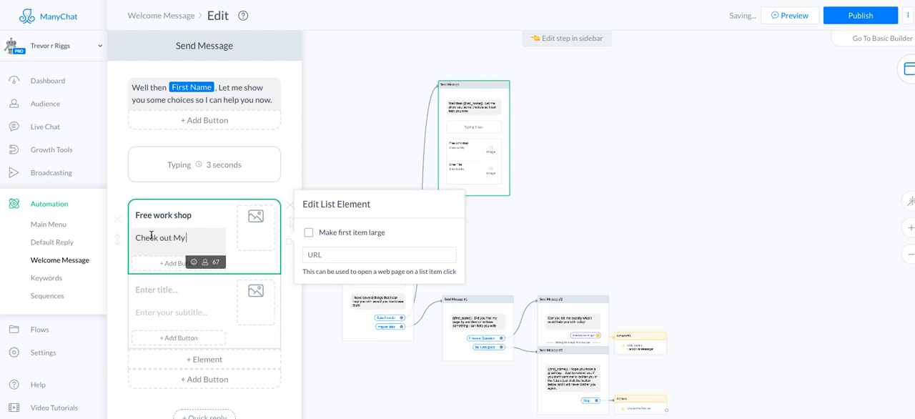
type(" 90 minute")
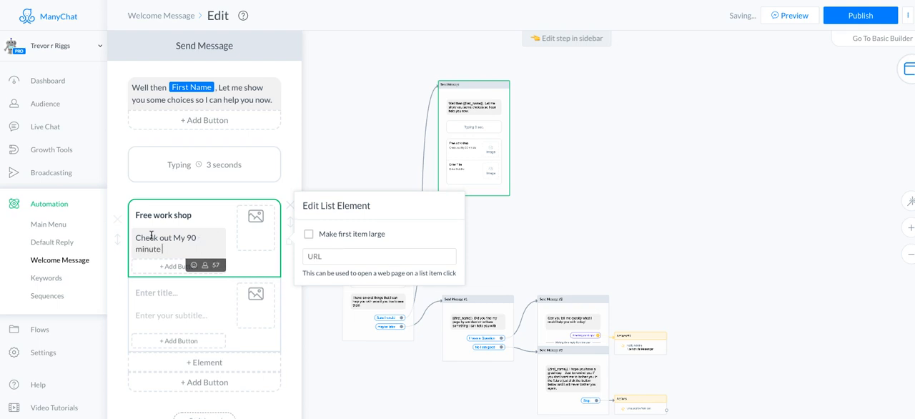
type(" video on")
type(" Man")
type("yChat")
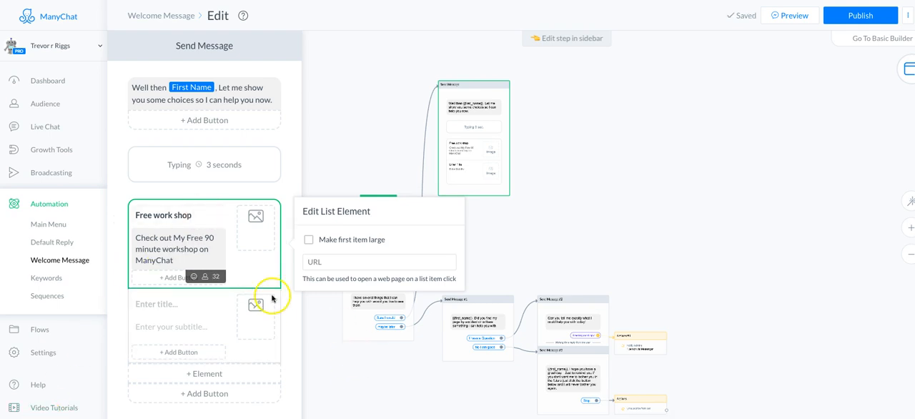
Step: Upload robot.png from Downloads as the image of the "Free work shop" element
left_click(253, 239)
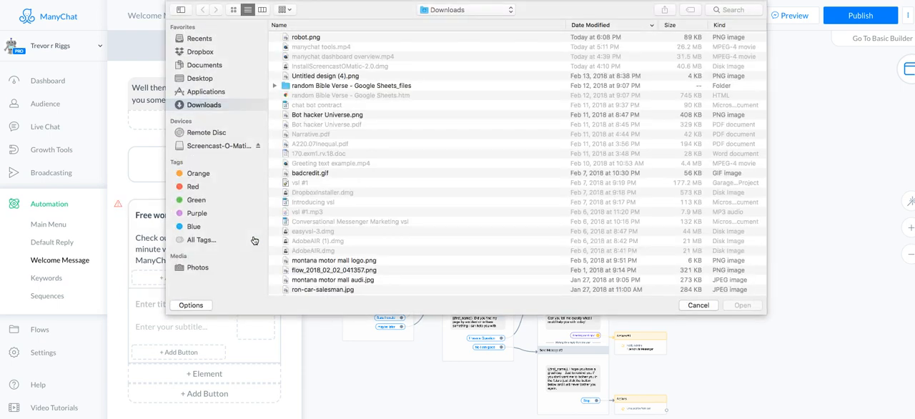
left_click(315, 38)
left_click(760, 308)
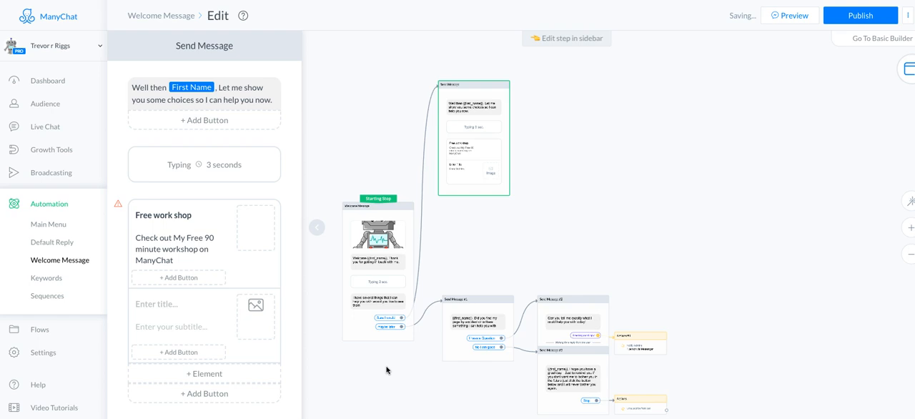
left_click(337, 368)
Step: Title the second list element "Learn Zapier"
scroll(337, 368, "down", 1)
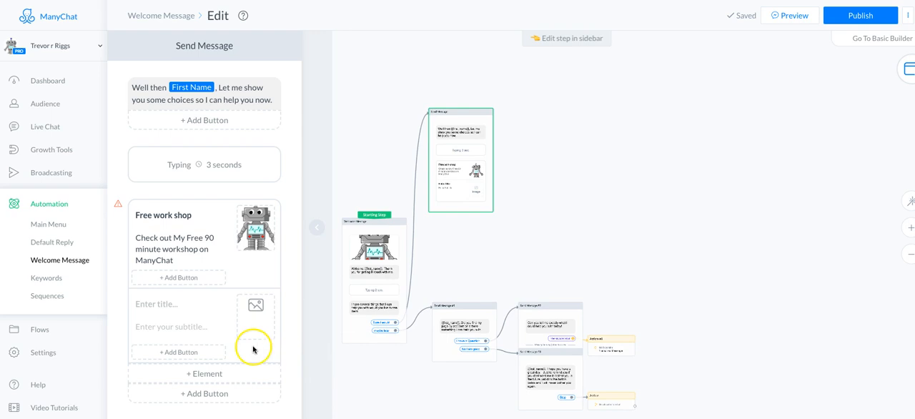
scroll(250, 348, "down", 2)
left_click(199, 264)
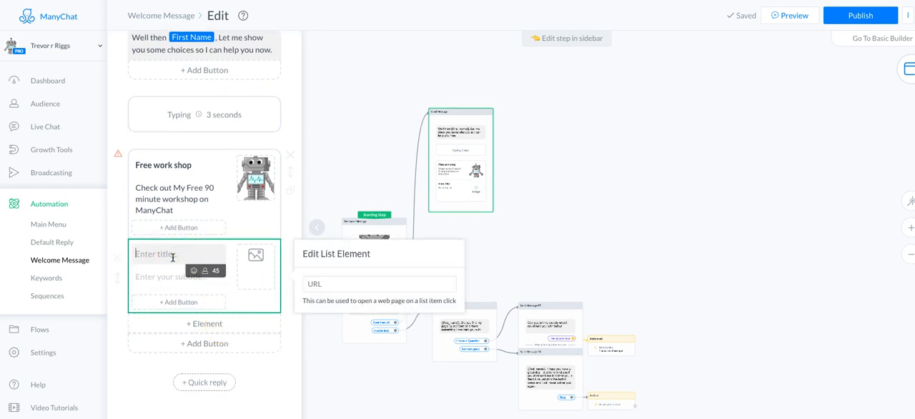
type("Learn Zapier")
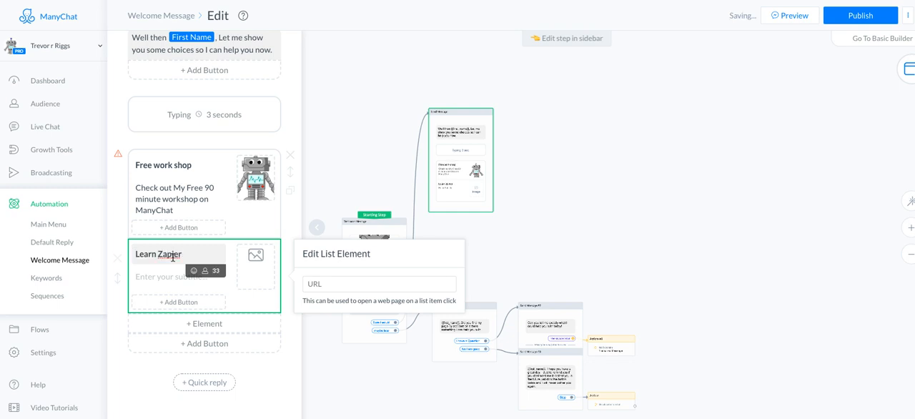
Step: Give the "Learn Zapier" element the subtitle "Learn how to use Zapier with you Bot"
left_click(147, 273)
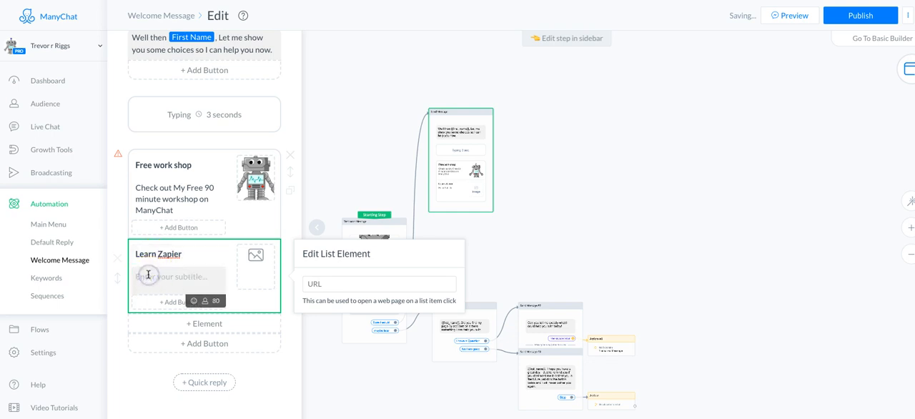
type("LEarn")
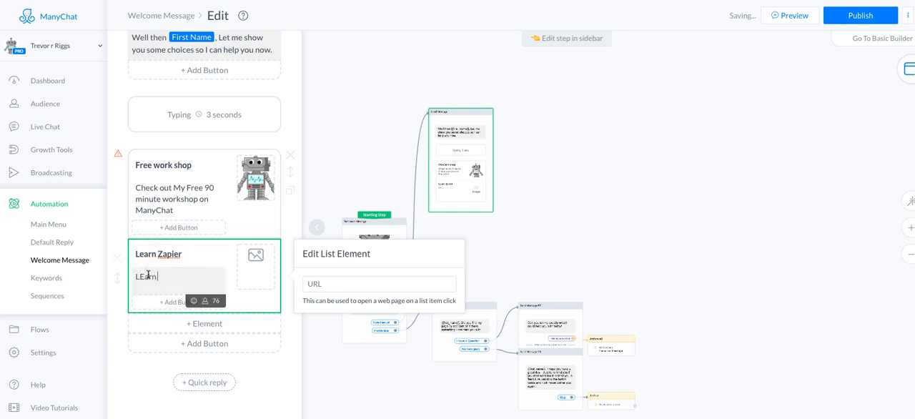
key("BackSpace")
key("BackSpace")
key("BackSpace")
key("BackSpace")
type("ar")
key("BackSpace")
key("BackSpace")
key("BackSpace")
type("Learn howt oit use ")
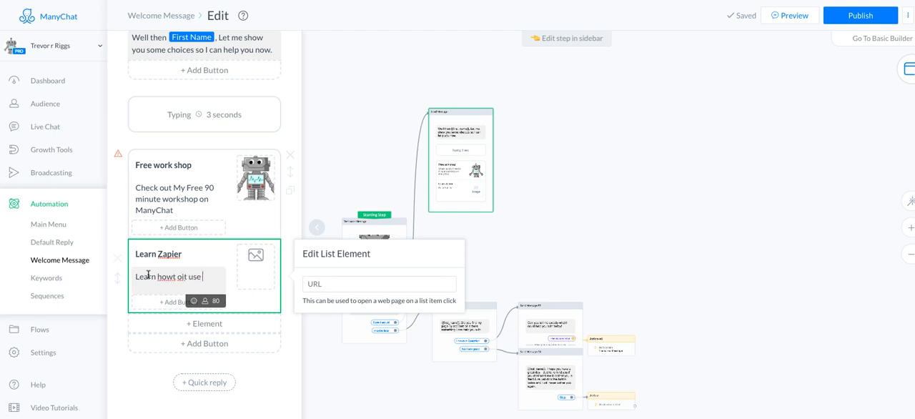
type("Zapier with you BOt")
key("BackSpace")
key("BackSpace")
type("ot")
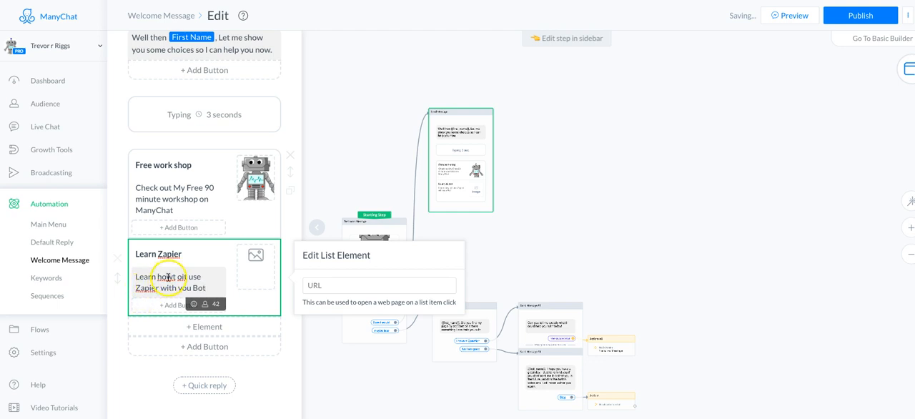
left_click(173, 277)
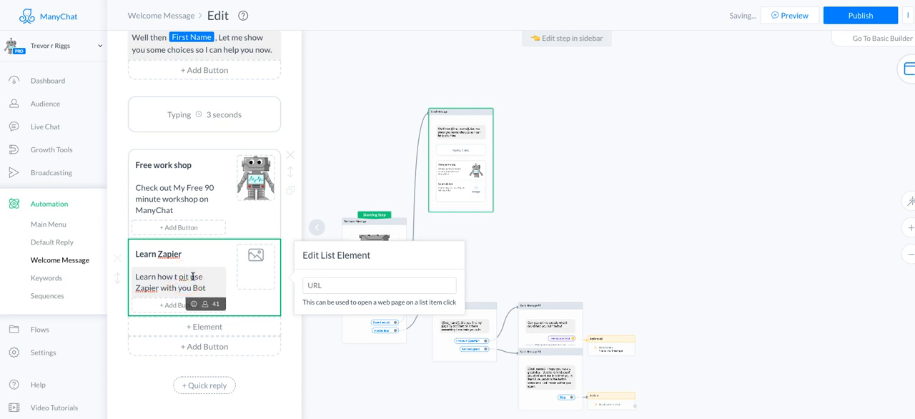
left_click_drag(189, 277, 177, 277)
key("BackSpace")
key("BackSpace")
key("BackSpace")
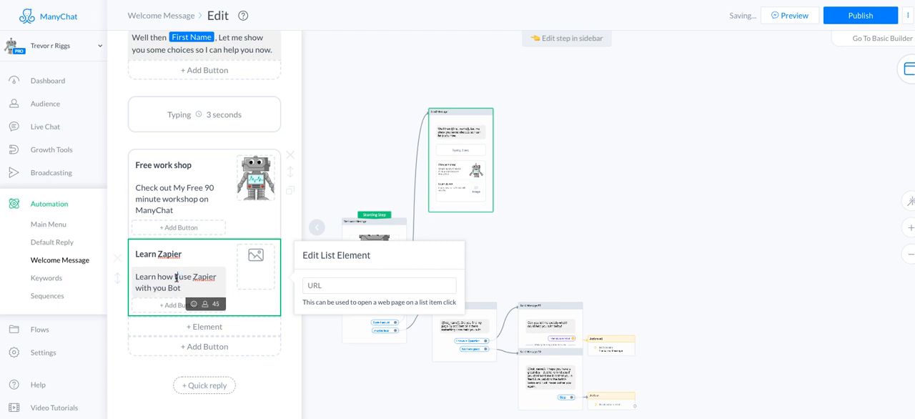
type("to")
Step: Upload robot.png from Downloads as the image of the "Learn Zapier" element
left_click(259, 263)
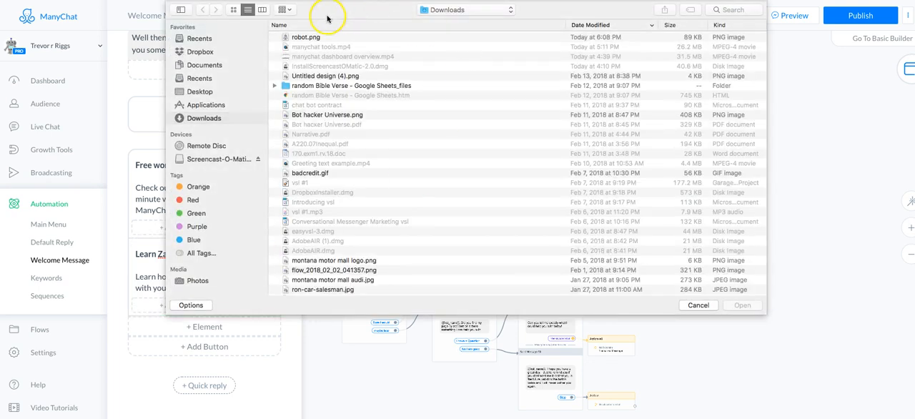
left_click(307, 36)
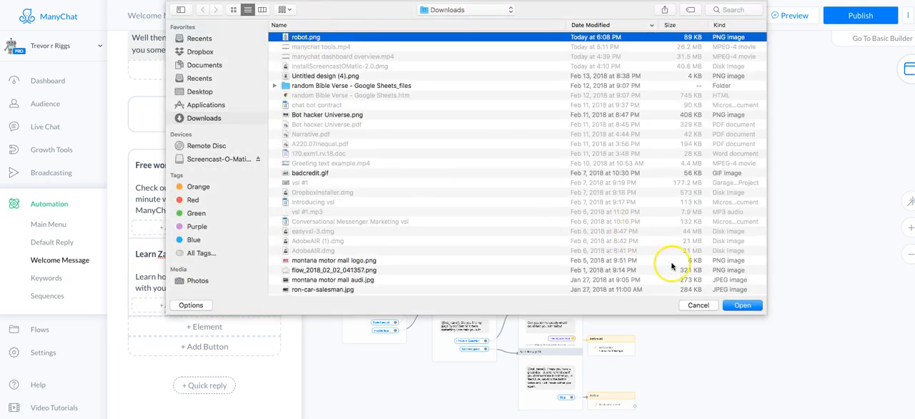
left_click(741, 306)
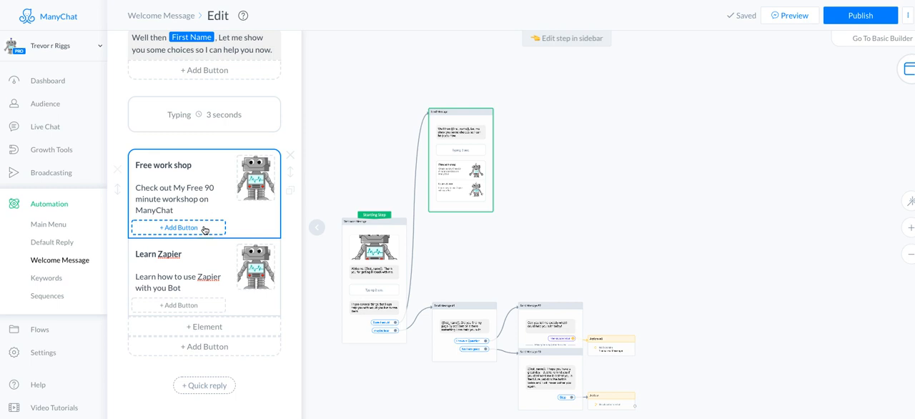
Step: Add an empty Text block below the list in the Send Message step
left_click(166, 253)
left_click(181, 306)
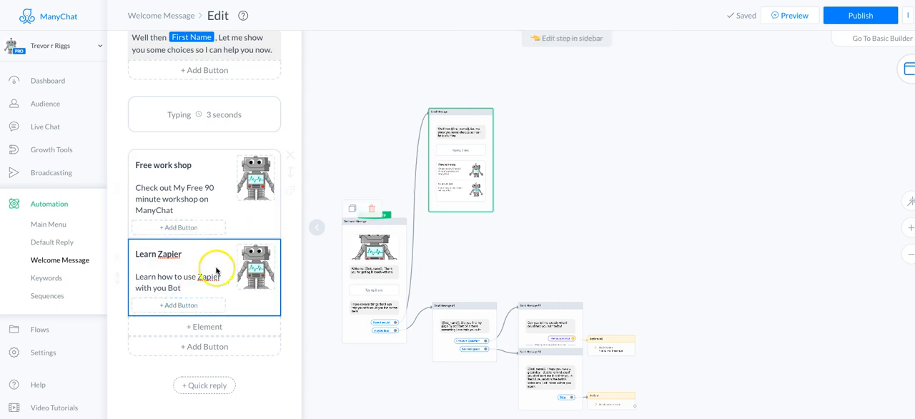
scroll(203, 276, "down", 1)
scroll(203, 276, "down", 3)
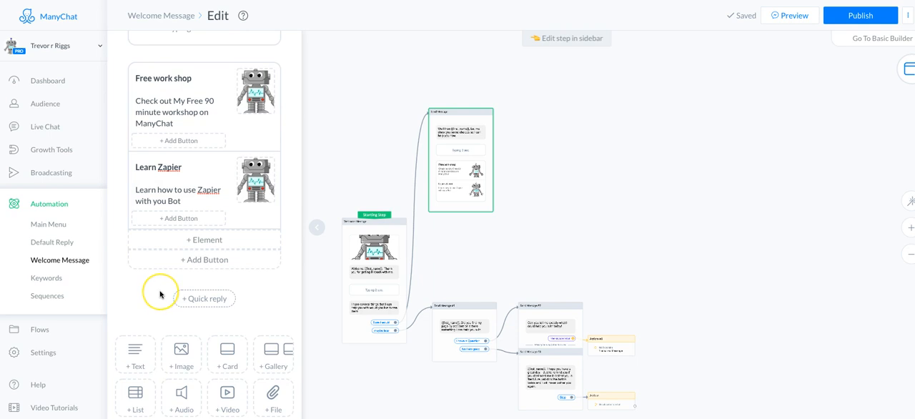
scroll(160, 293, "down", 2)
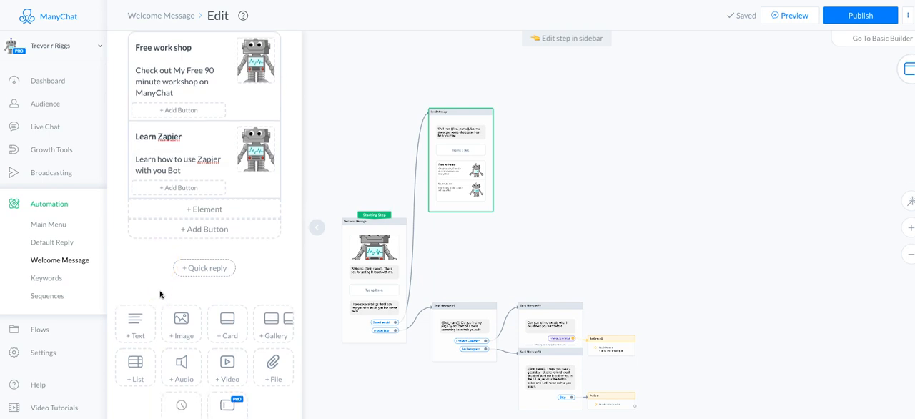
left_click(168, 286)
left_click(136, 326)
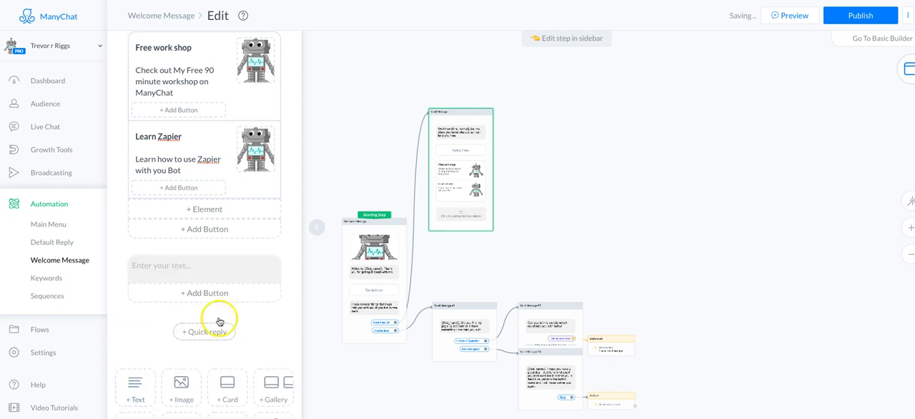
Step: Enter "Schedule a Personal call with" followed by the page owner's first name in the new Text block
left_click(185, 266)
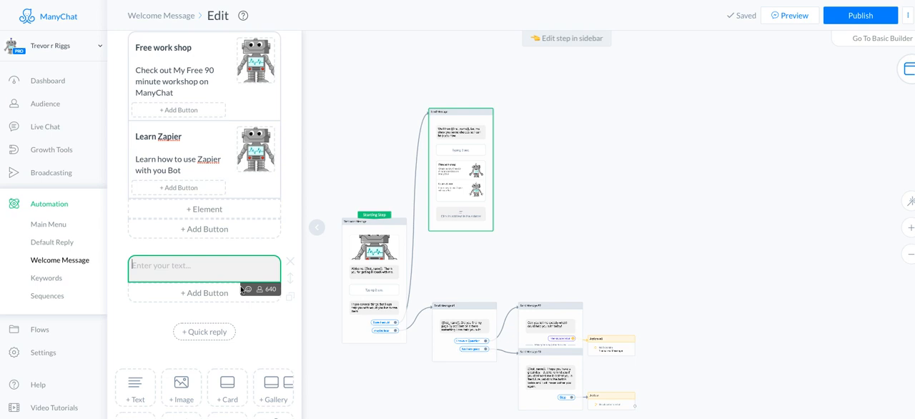
type("Schedule")
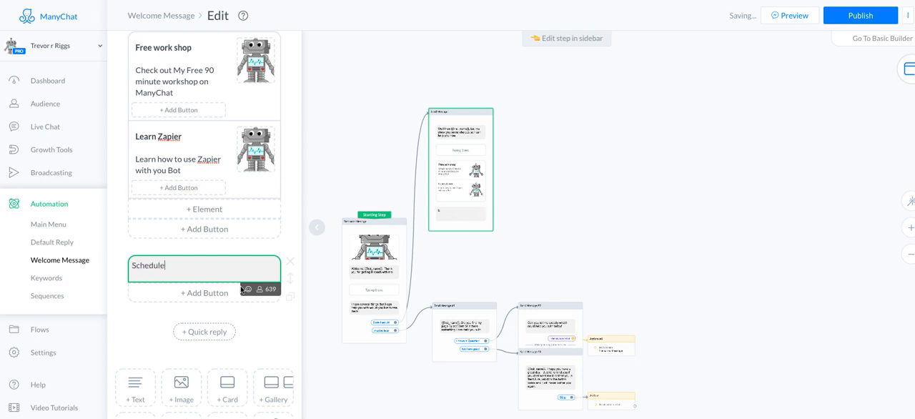
type(" a Personal call")
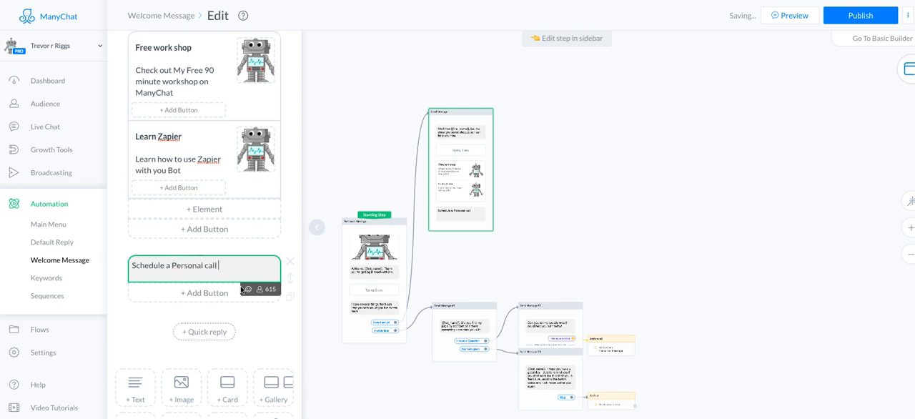
type(" with Trevor")
Step: Add a button to the personal call Text block and set it to open a website
left_click(163, 310)
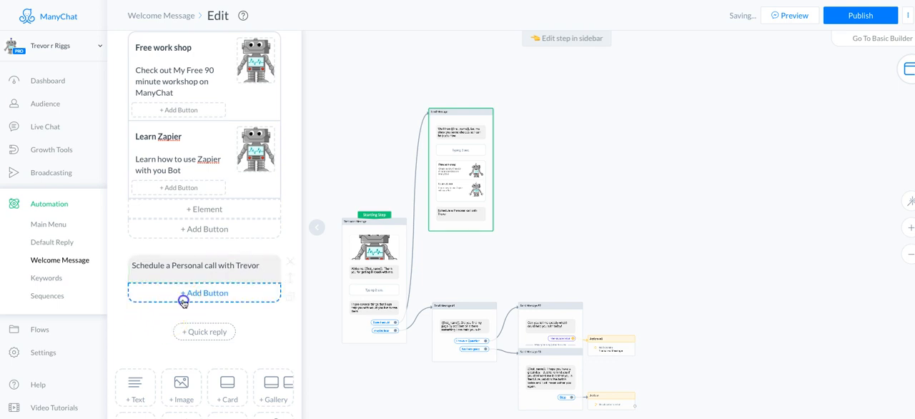
left_click(183, 293)
left_click(330, 271)
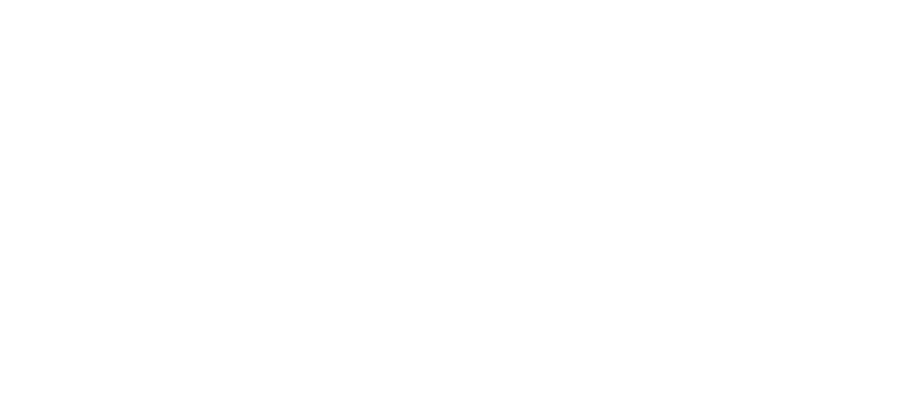
Step: Search the web for the Calendly scheduling site in a separate browser tab
type("claen")
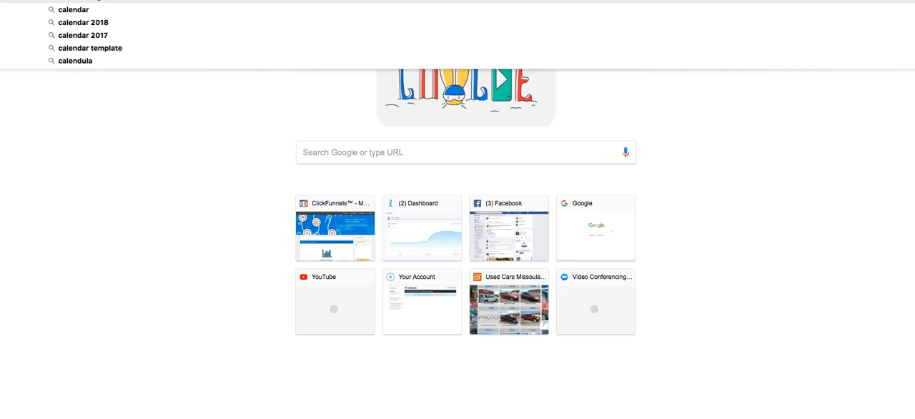
type("dly.")
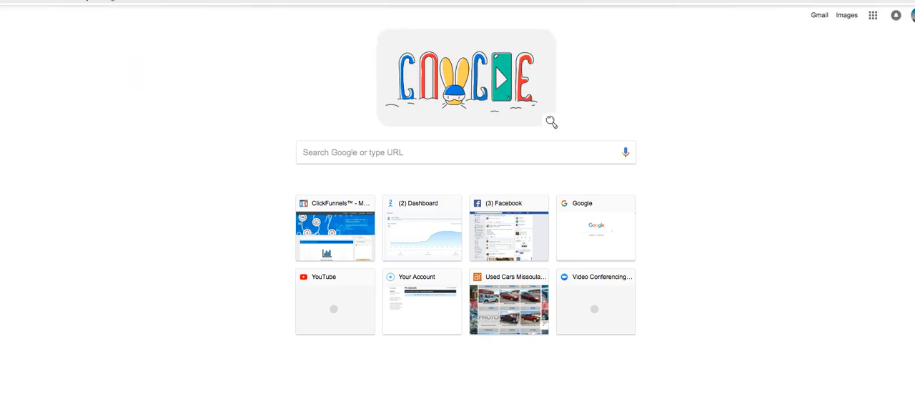
key("Return")
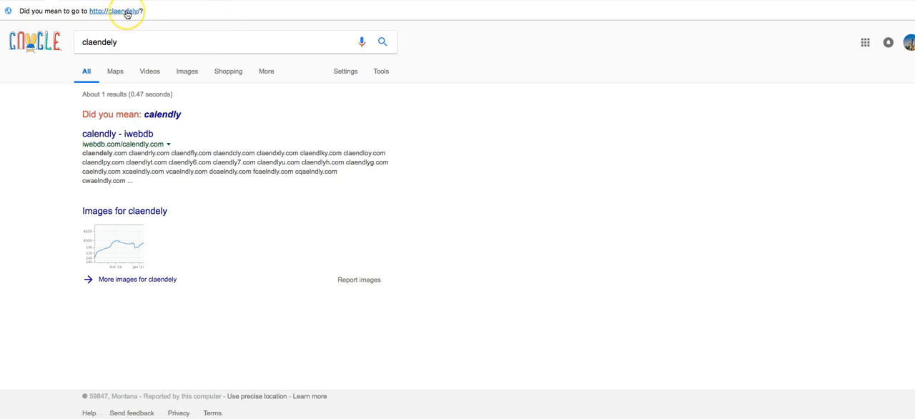
left_click(127, 11)
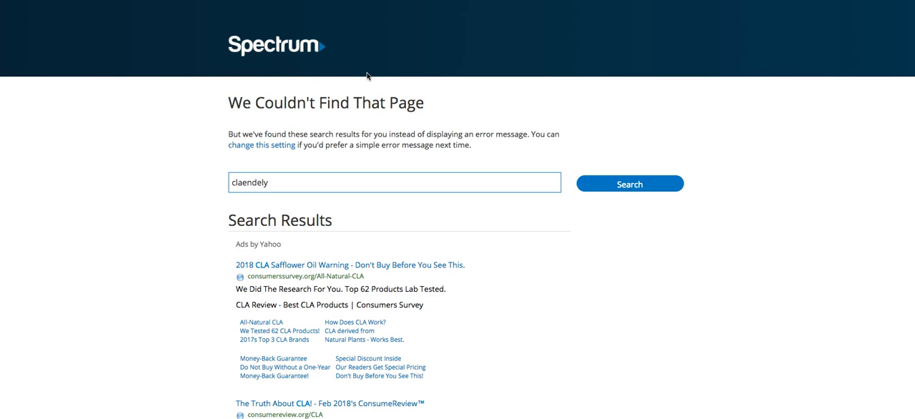
scroll(367, 76, "down", 1)
scroll(367, 74, "up", 1)
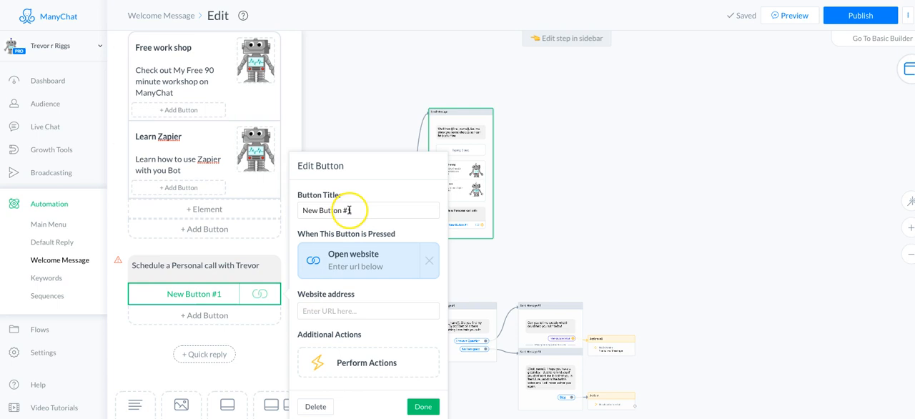
Step: Title the personal call block's website button "Schedule Call Now"
left_click_drag(349, 210, 322, 210)
key("BackSpace")
type("schedule")
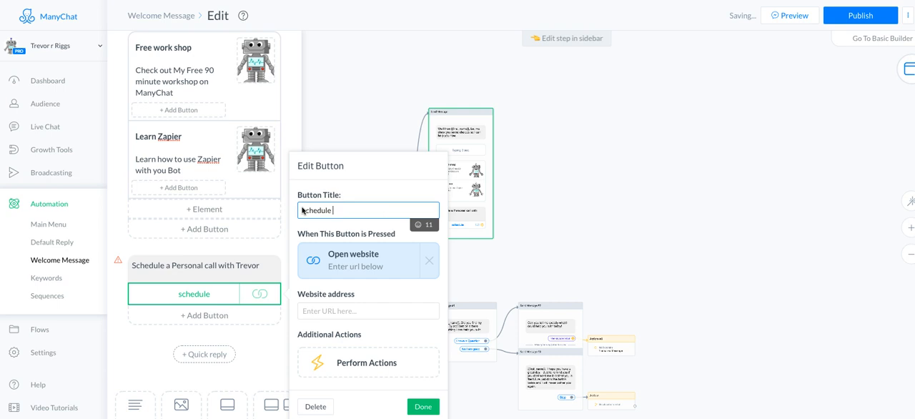
type("Call WIht")
key("BackSpace")
key("BackSpace")
key("BackSpace")
key("BackSpace")
left_click(303, 210)
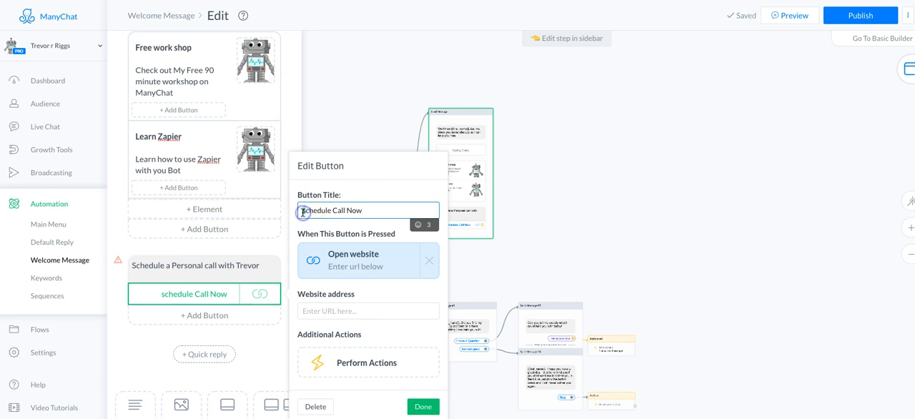
key("Delete")
type("S")
Step: Insert a telephone emoji from the Objects group at the start of the button title "Schedule Call Now"
left_click(302, 212)
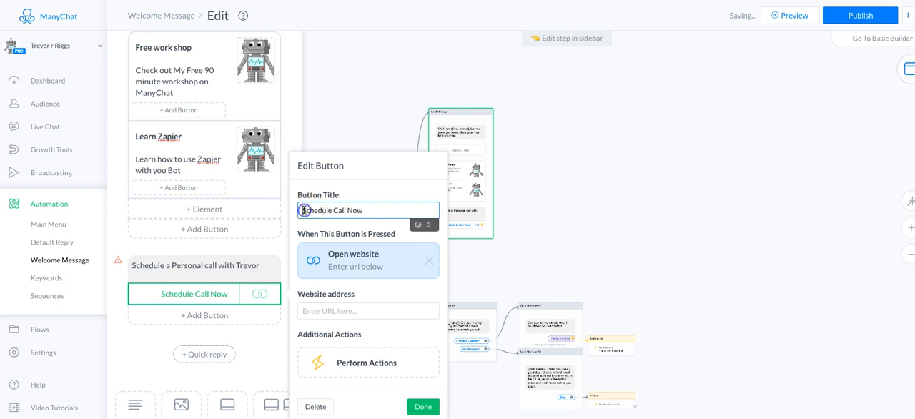
left_click(418, 224)
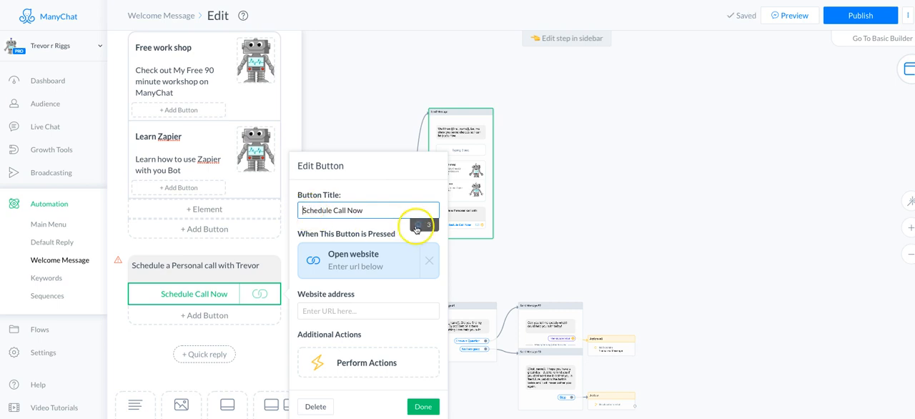
scroll(386, 300, "down", 5)
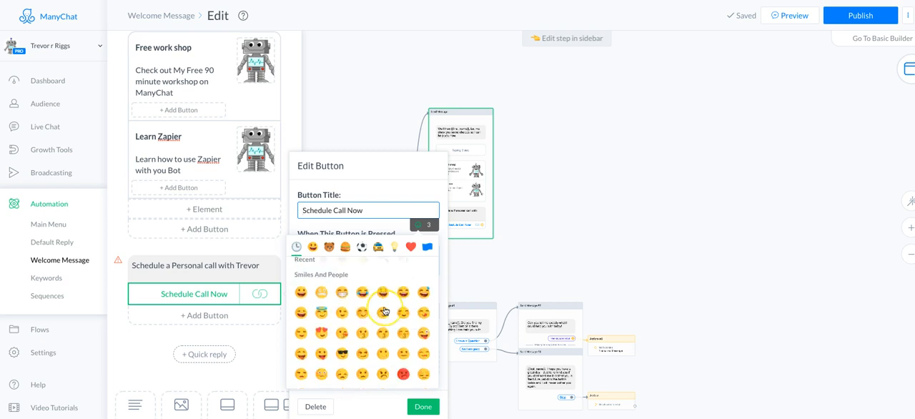
scroll(384, 309, "down", 8)
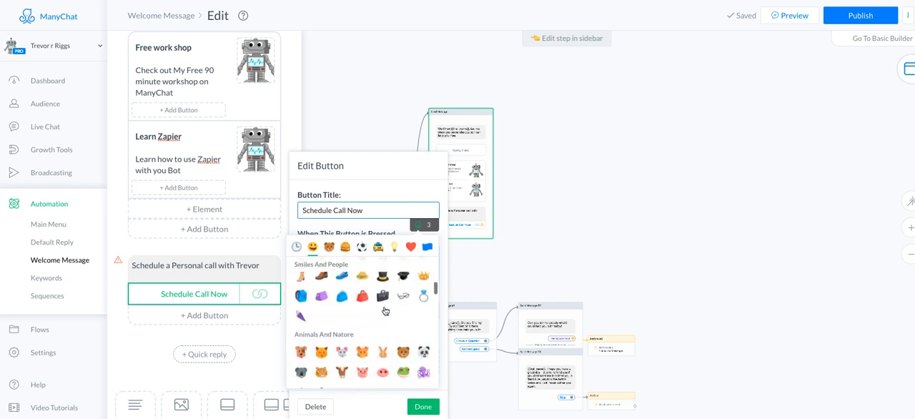
scroll(384, 310, "down", 4)
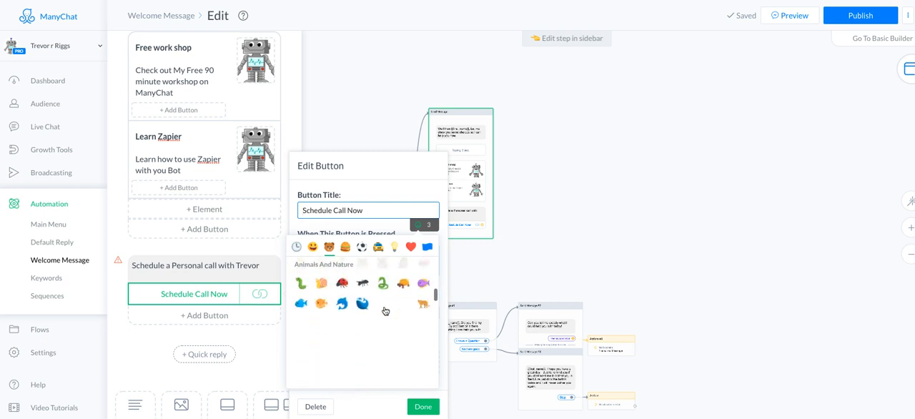
scroll(385, 309, "down", 5)
scroll(384, 309, "down", 8)
scroll(385, 310, "down", 8)
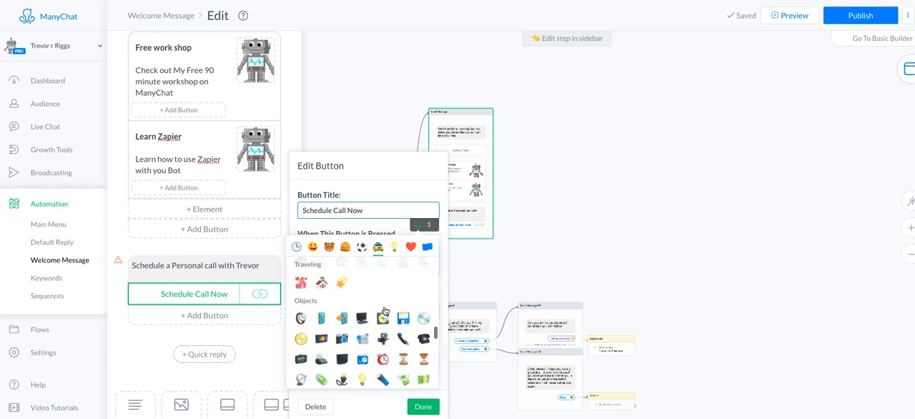
left_click(424, 339)
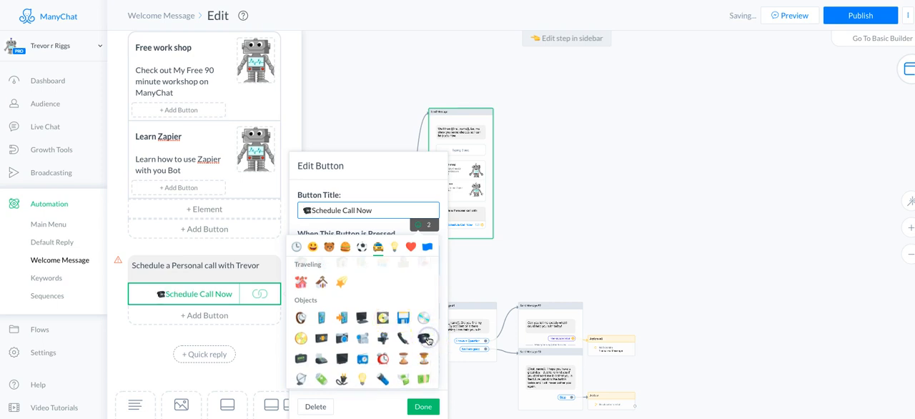
left_click(381, 191)
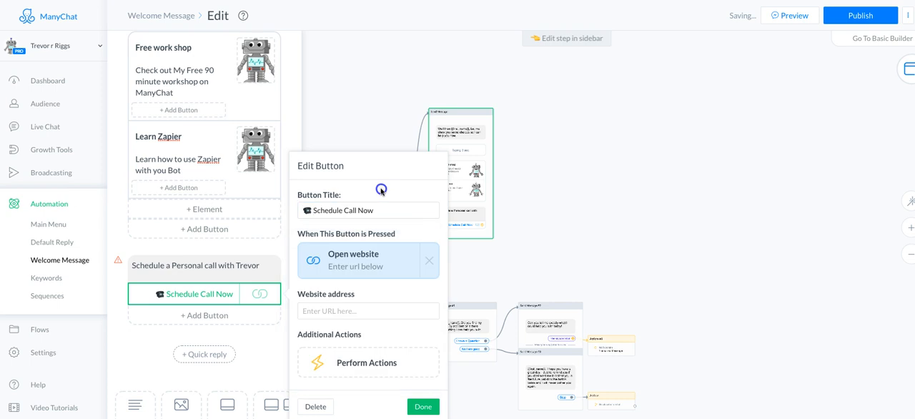
Step: Attach an additional Perform Actions step to the Schedule Call Now button and add a Notify Admins action to it
left_click(367, 362)
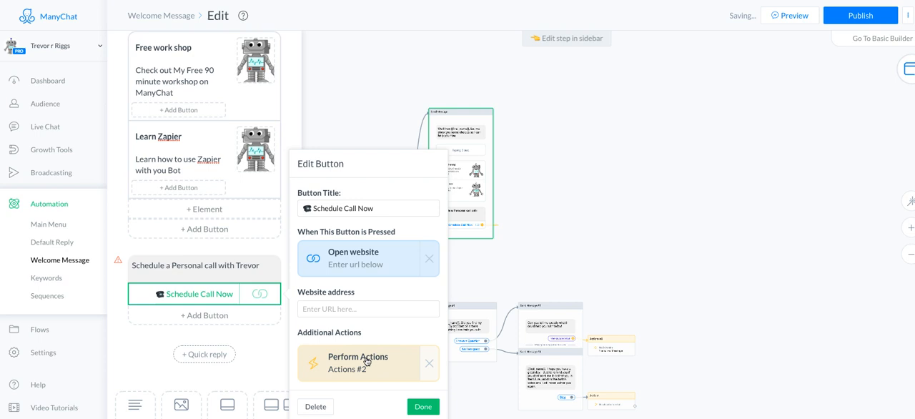
left_click(368, 359)
left_click(218, 87)
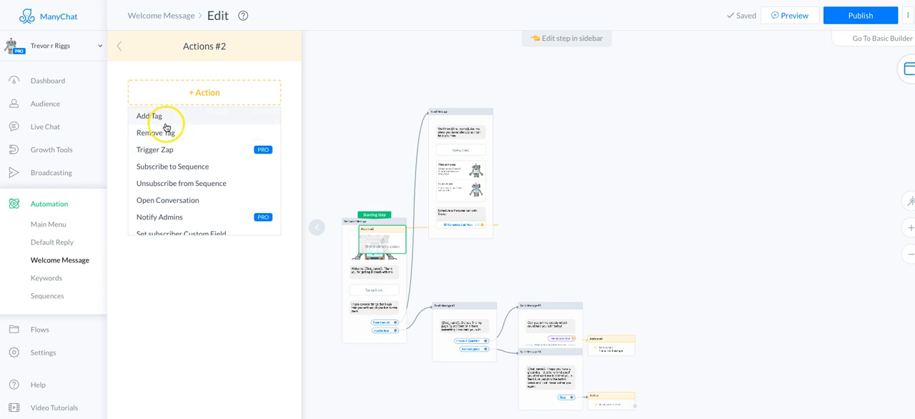
scroll(180, 179, "down", 1)
left_click(175, 196)
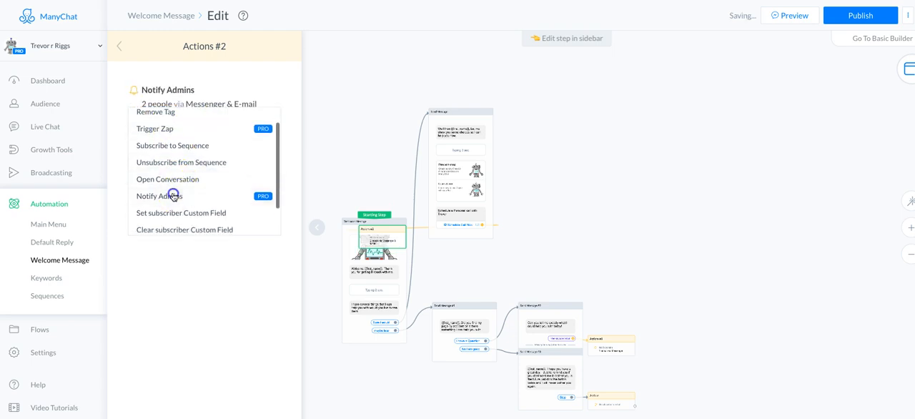
Step: Limit the Notify Admins alert to the first listed admin through Messenger only, with all e-mail notifications off
left_click(200, 104)
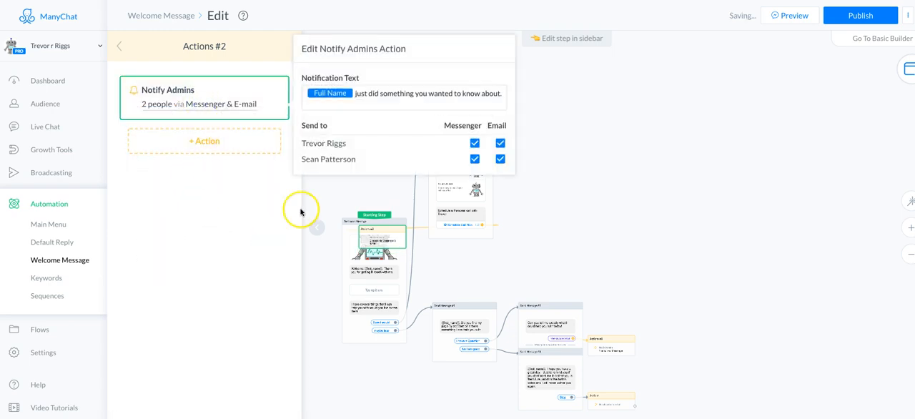
left_click(499, 159)
left_click(499, 143)
left_click(475, 159)
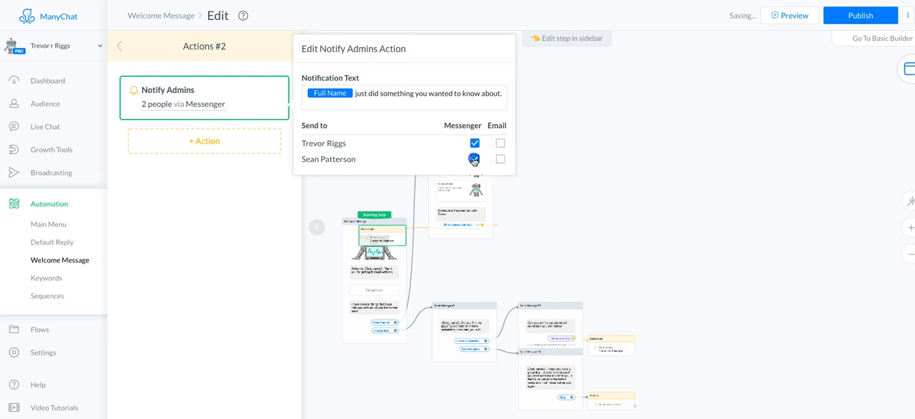
left_click(244, 196)
Step: Move the new actions block beside the Send Message step's Schedule Call Now button and collapse the editing sidebar
left_click_drag(400, 246, 541, 234)
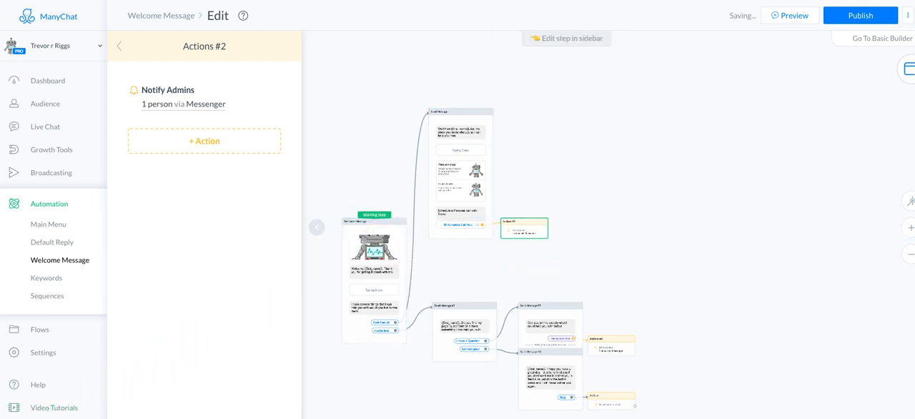
left_click(318, 235)
Step: Examine the flow layout from the starting step through its message and action branches
scroll(294, 226, "up", 3)
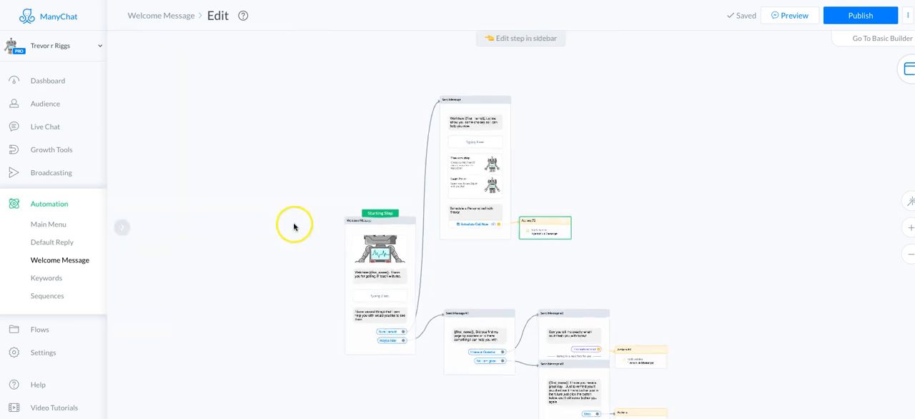
scroll(292, 225, "down", 4)
left_click_drag(289, 246, 265, 188)
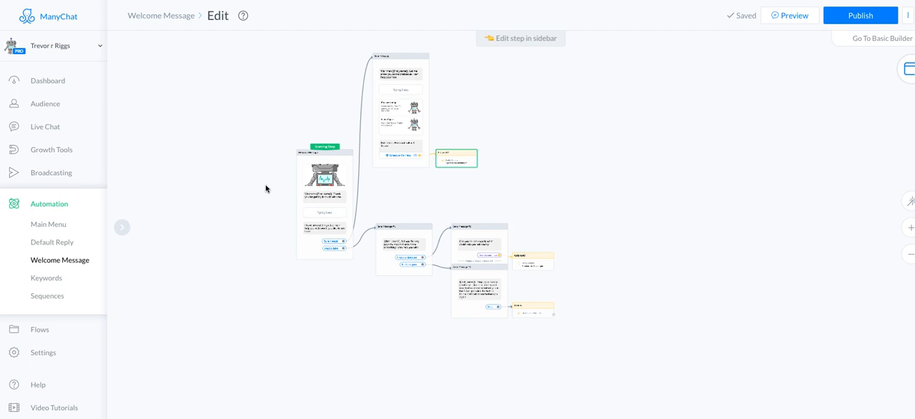
scroll(265, 188, "up", 5)
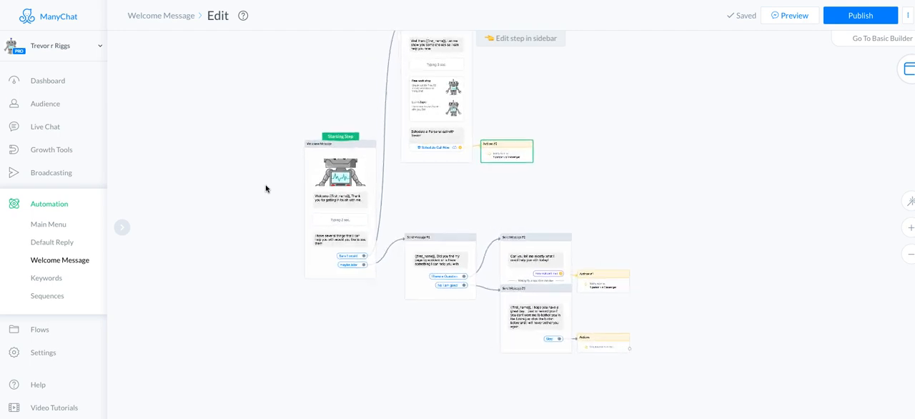
left_click(272, 162)
left_click_drag(273, 162, 202, 235)
left_click(453, 139)
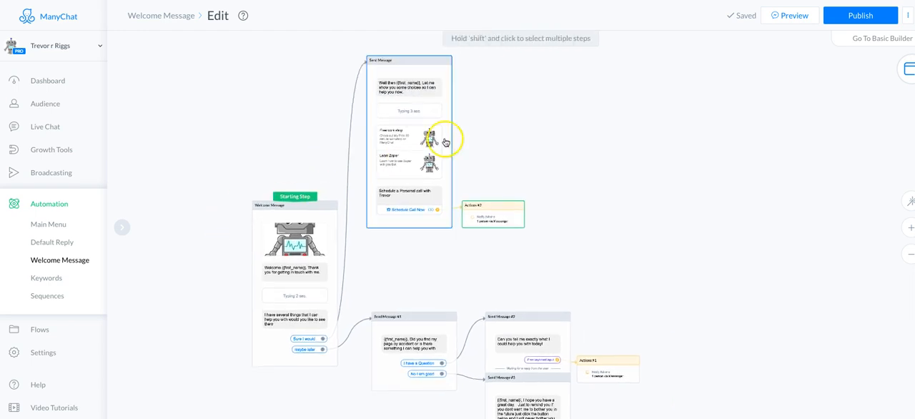
left_click(432, 228)
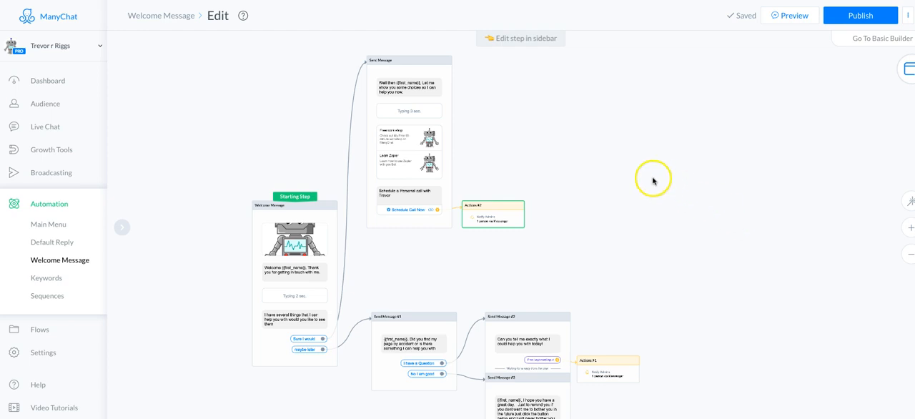
Step: Add a Text block below the personal call block in the Send Message step reading "Watch the demo on Zapier"
left_click(404, 227)
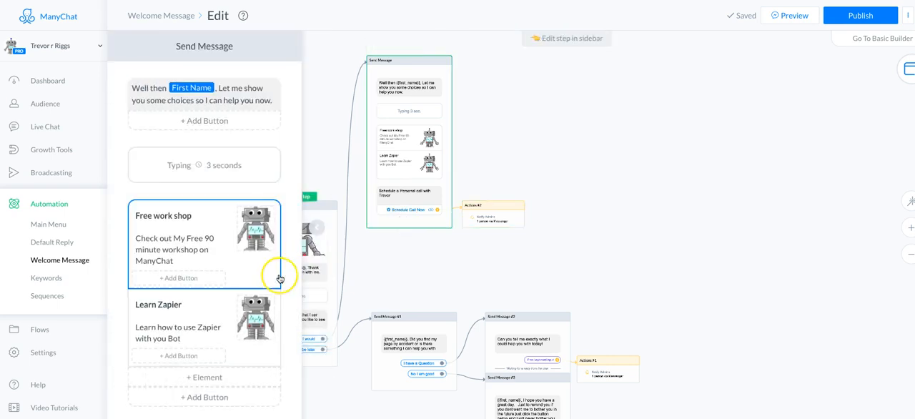
scroll(224, 293, "down", 1)
scroll(223, 293, "down", 5)
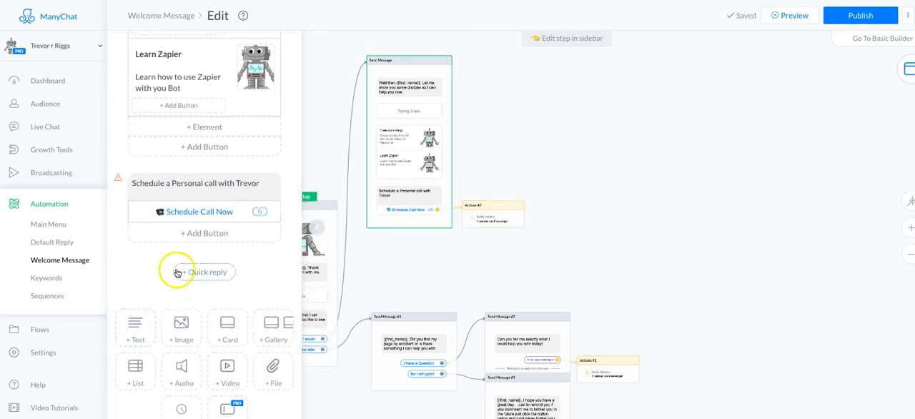
left_click(135, 334)
left_click(163, 265)
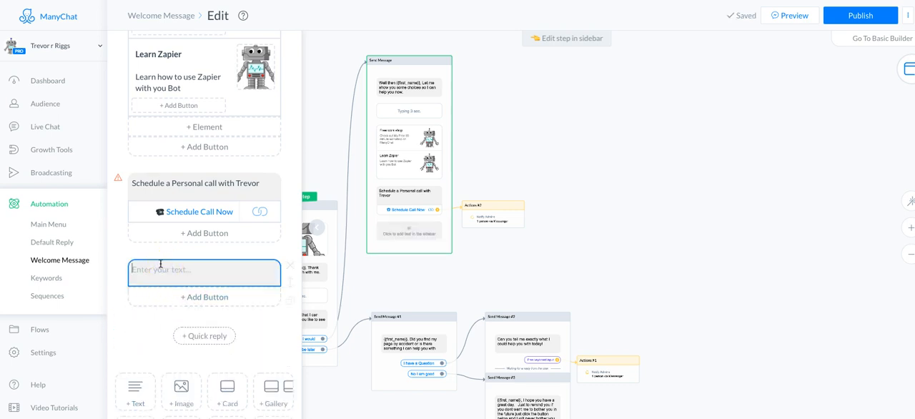
type("Wath")
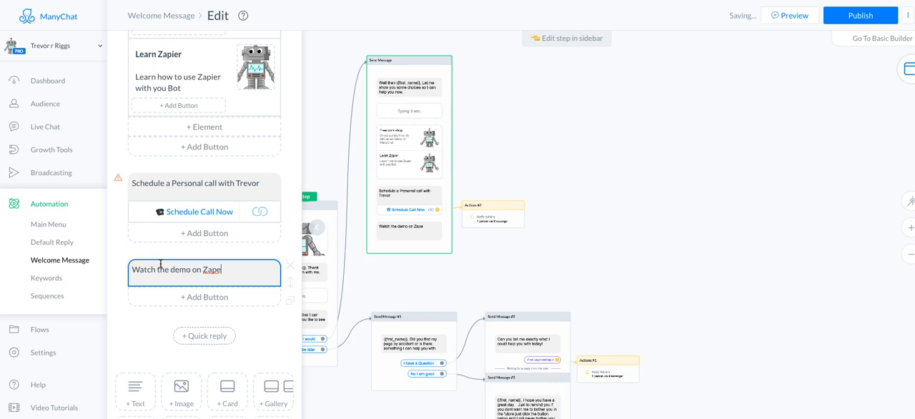
key("BackSpace")
left_click(131, 309)
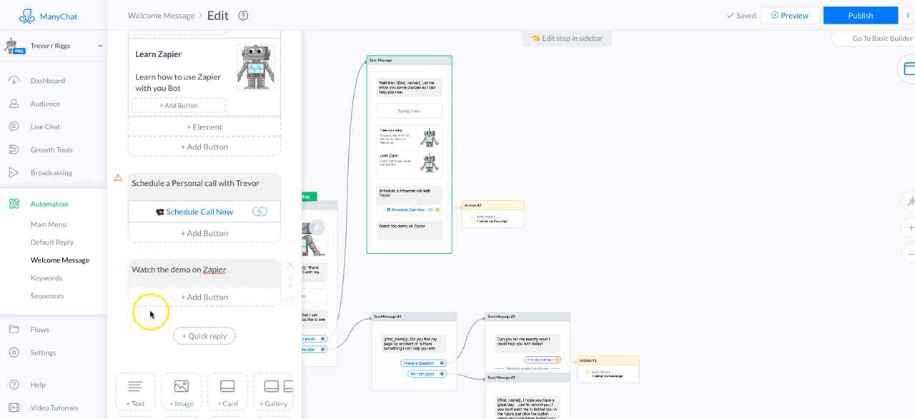
Step: Change the new Text block's wording to "Watch the demo on random data"
left_click(229, 271)
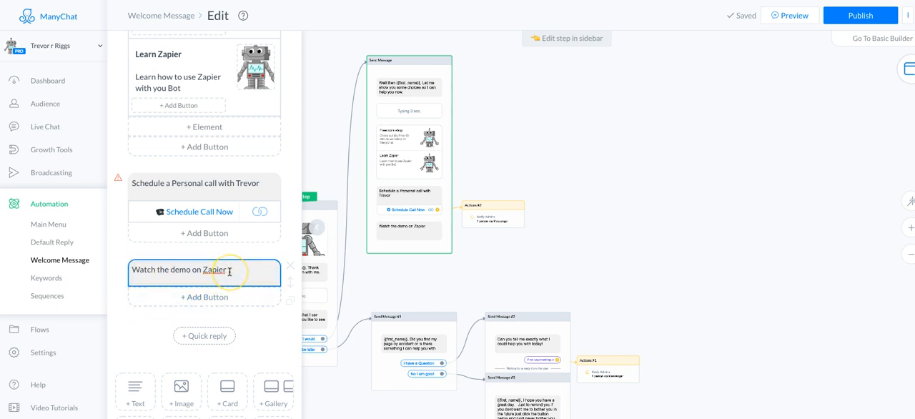
key("BackSpace")
key("BackSpace")
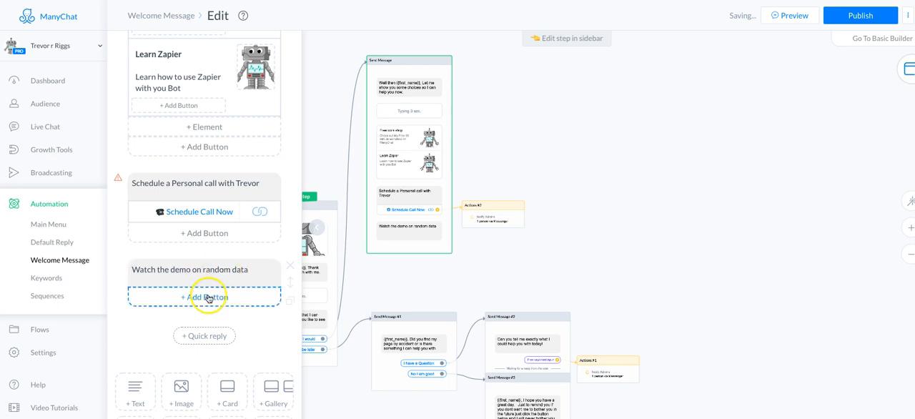
Step: Add a button titled "View Demo" to the "Watch the demo on random data" block
left_click(211, 297)
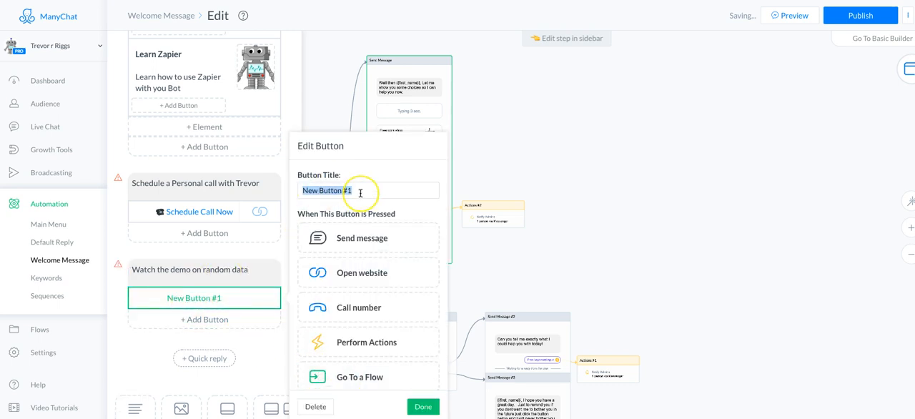
key("BackSpace")
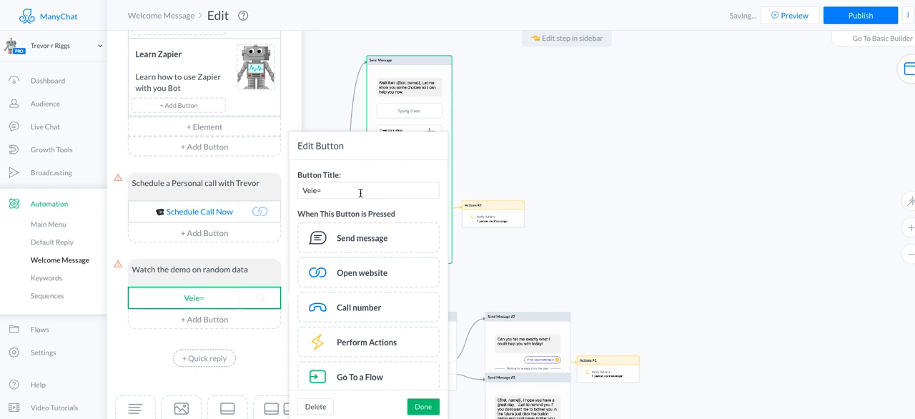
left_click(326, 189)
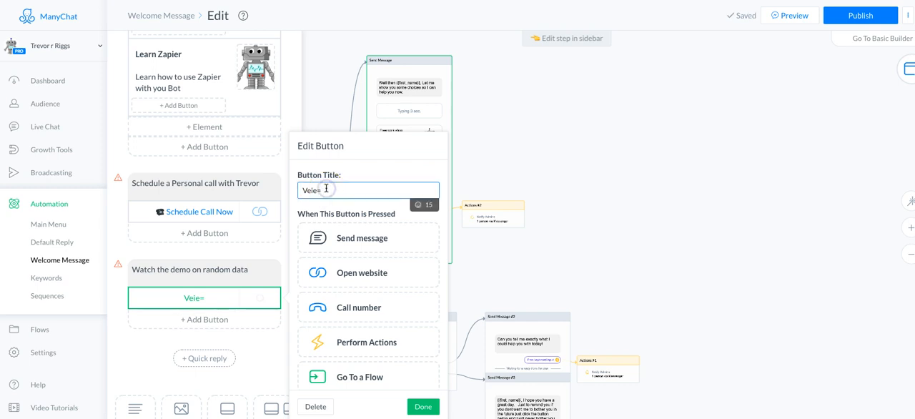
key("BackSpace")
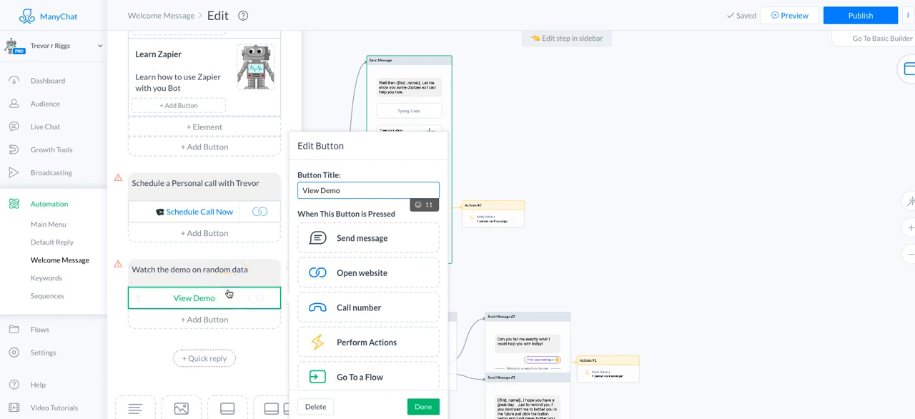
Step: Make the "View Demo" button go to the existing "Bible Verse Demo" flow
left_click(373, 380)
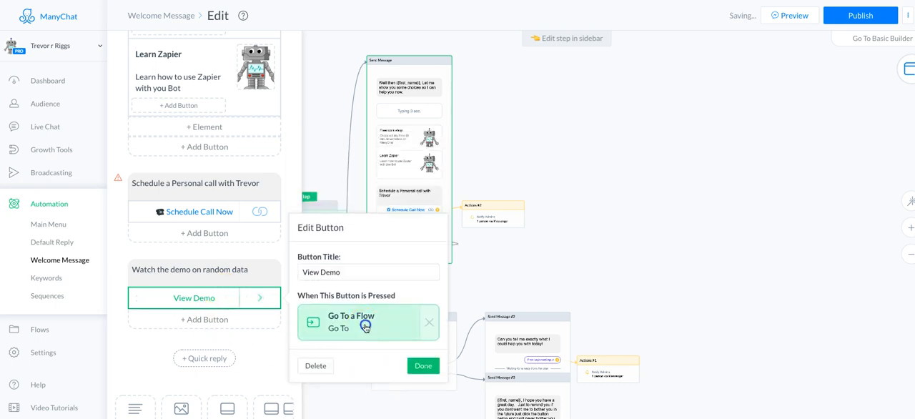
left_click(363, 322)
left_click(206, 95)
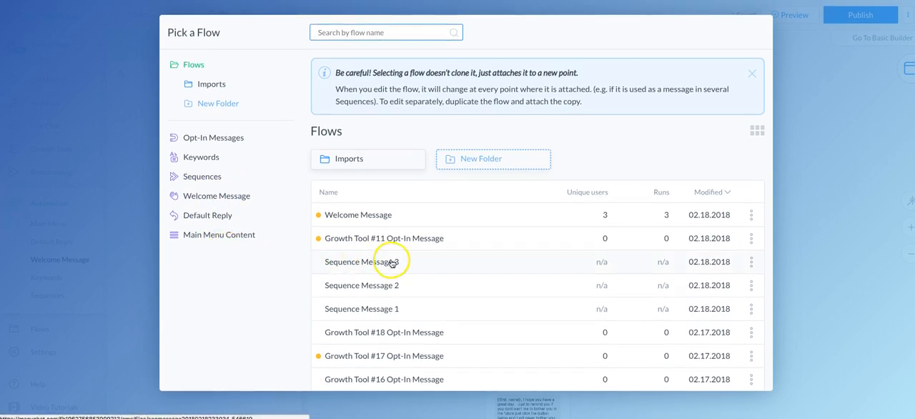
scroll(388, 257, "down", 3)
scroll(391, 264, "down", 2)
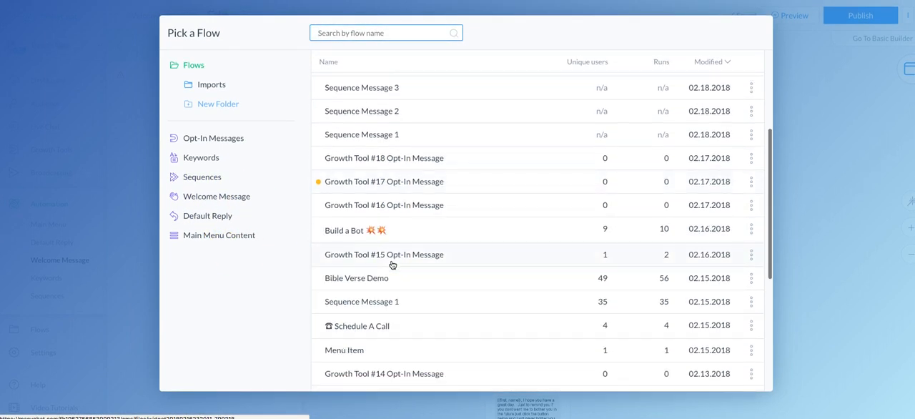
left_click(364, 280)
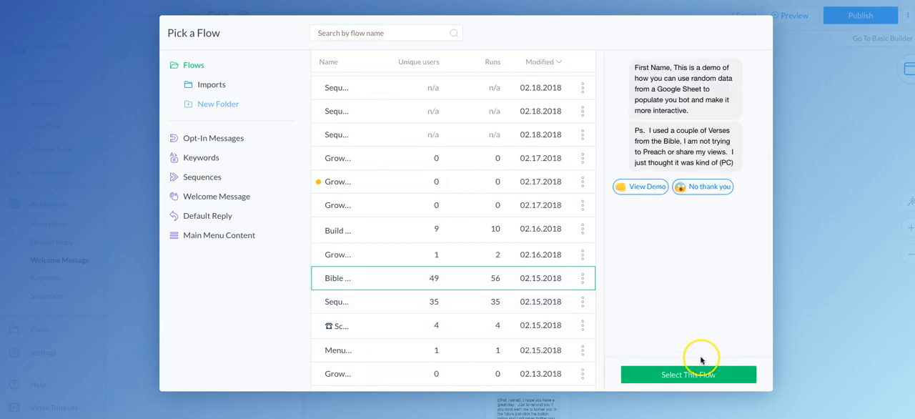
left_click(671, 374)
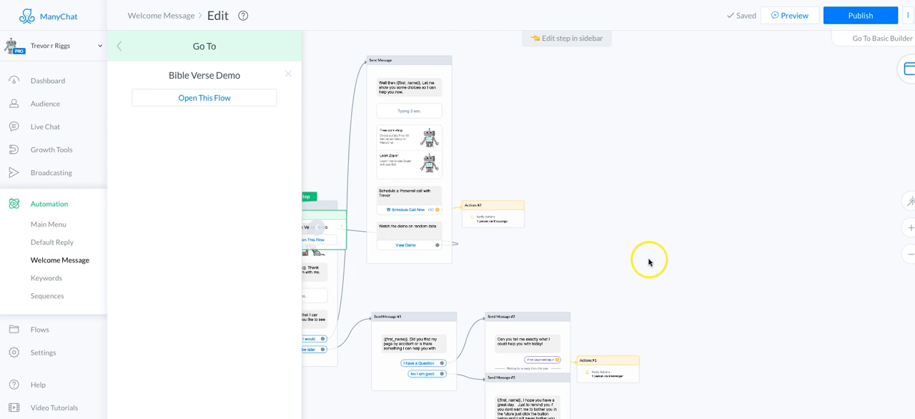
left_click(540, 116)
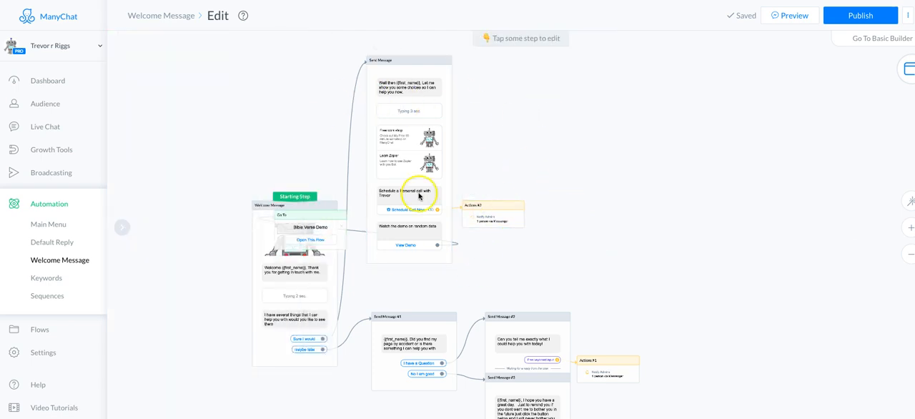
Step: Rearrange the canvas so the Notify Admins action and the Bible Verse Demo Go To step sit stacked beside the Send Message step
left_click_drag(290, 222, 486, 249)
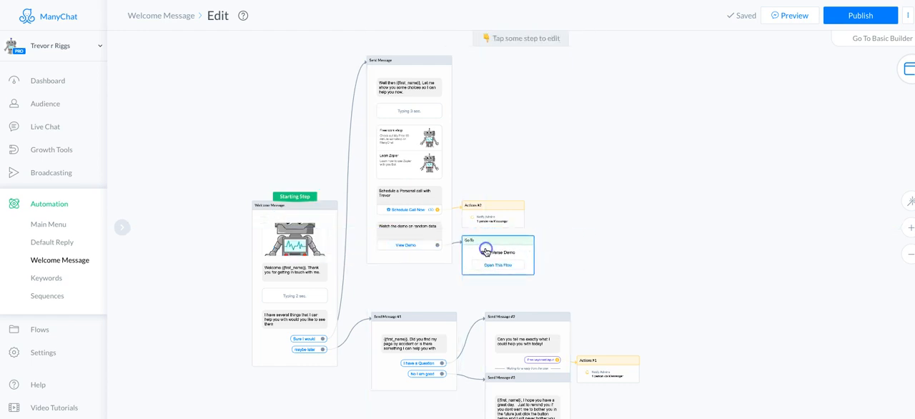
left_click_drag(502, 210, 506, 169)
left_click_drag(496, 241, 496, 213)
left_click(551, 221)
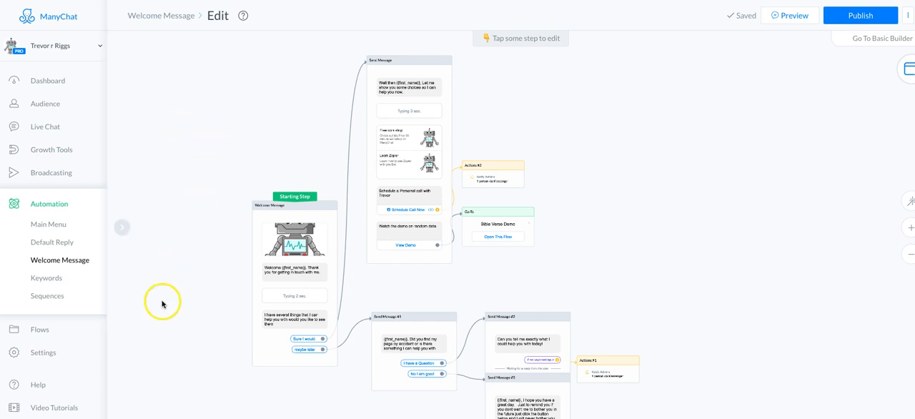
Step: Open the "Restaurant Table Booker" flow from the Imports folder and examine its layout
left_click(36, 329)
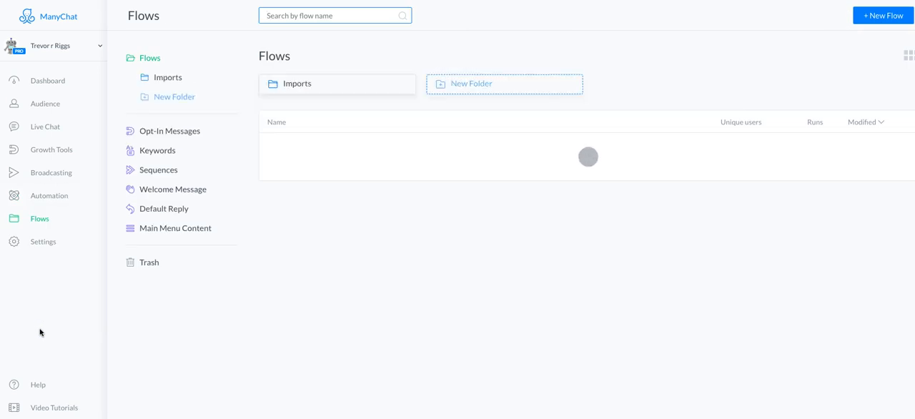
left_click(315, 87)
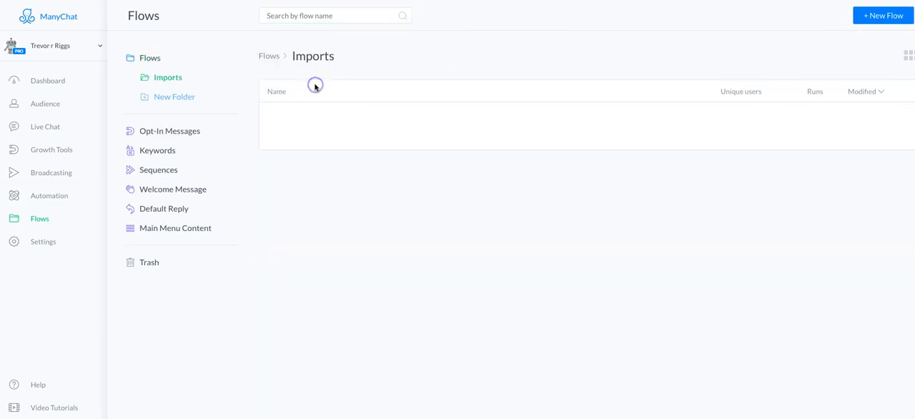
left_click(306, 113)
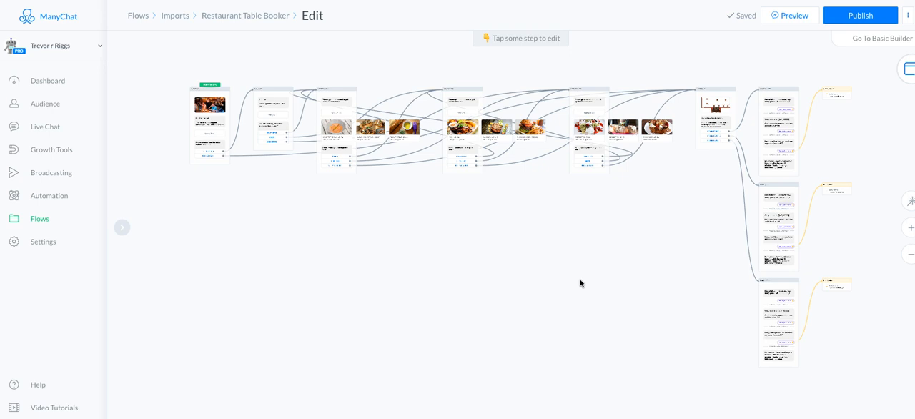
left_click(565, 278)
Step: Reopen the Welcome Message flow for editing and try to publish it
left_click(60, 195)
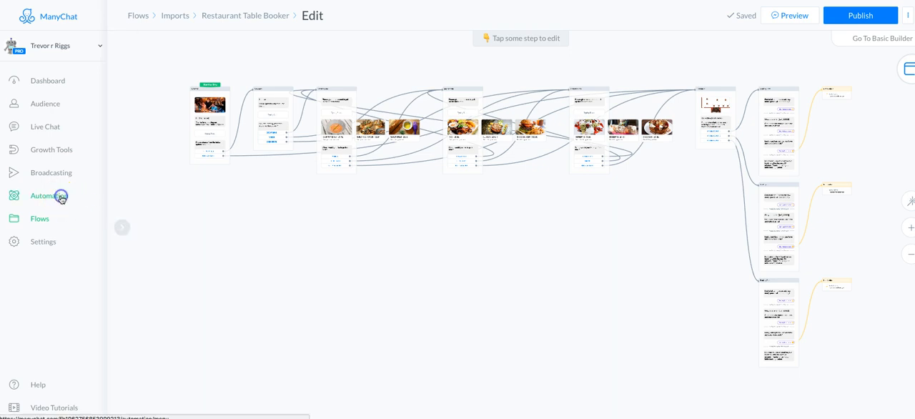
left_click(55, 259)
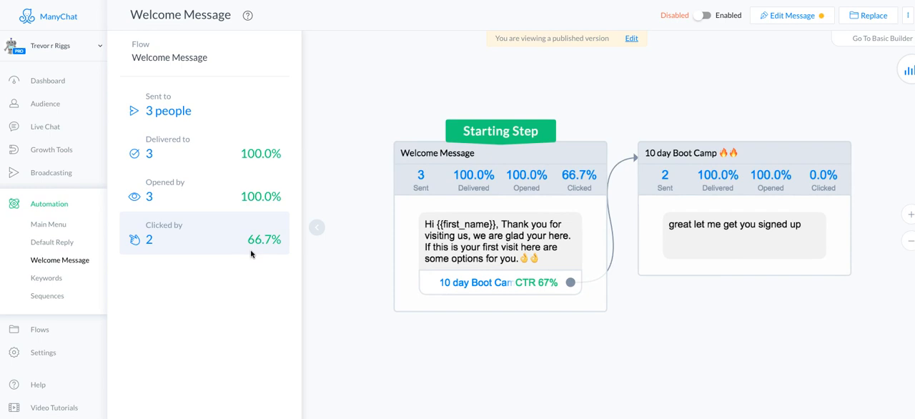
left_click(800, 15)
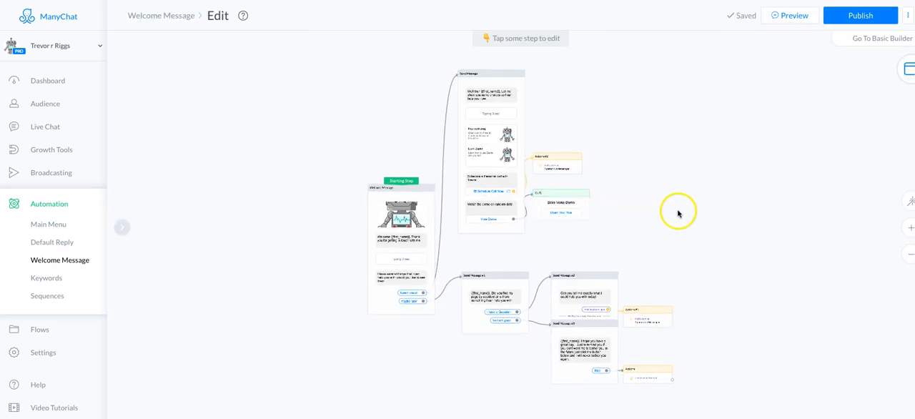
left_click(638, 213)
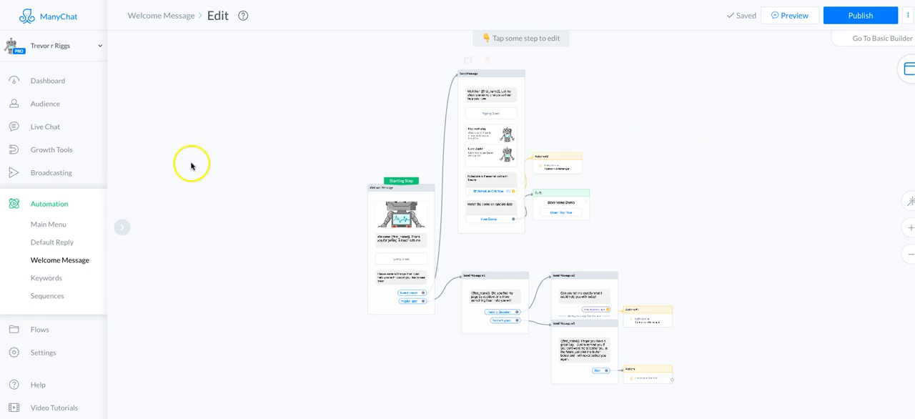
left_click_drag(250, 159, 184, 134)
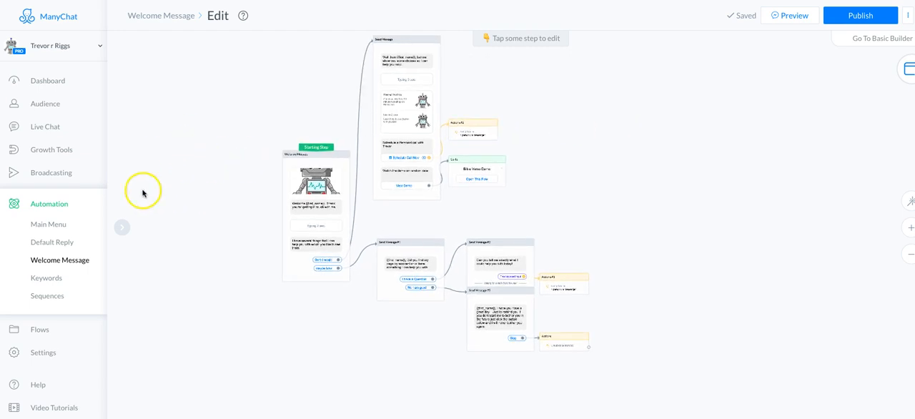
left_click(861, 17)
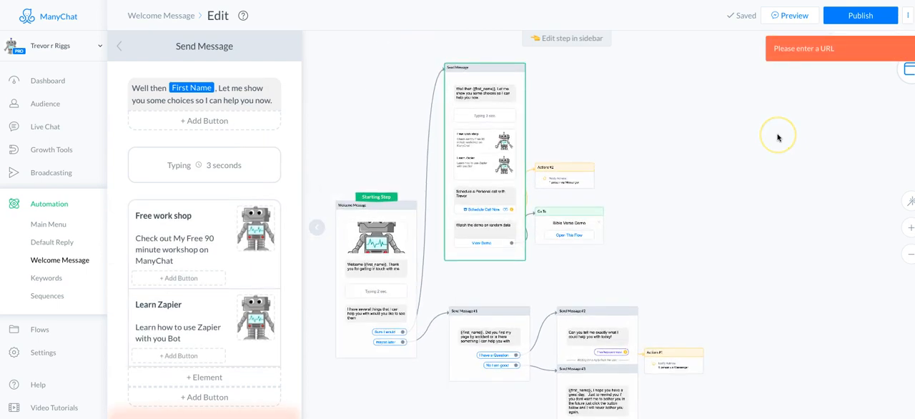